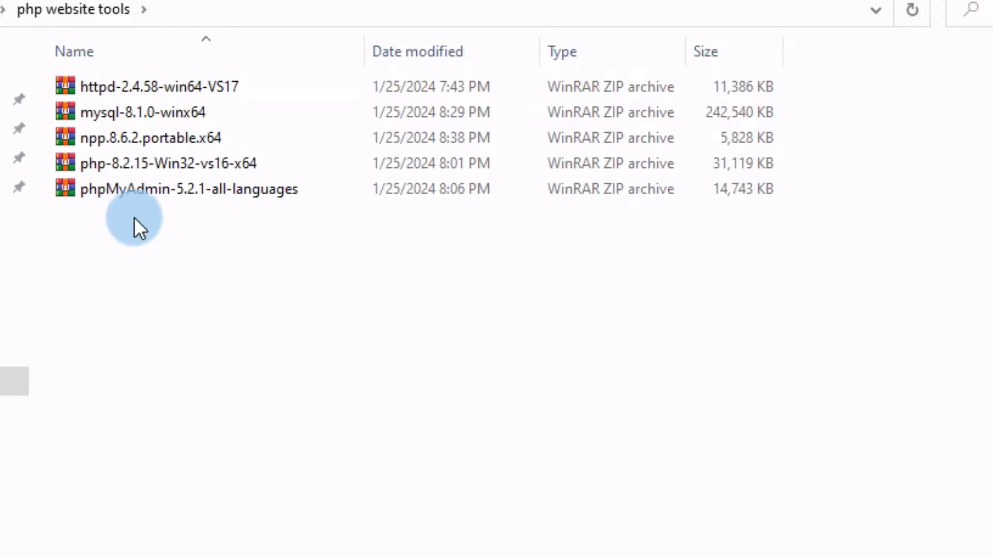
Select the php-8.2.15-Win32-vs16-x64 archive in the php website tools folder.
click(103, 165)
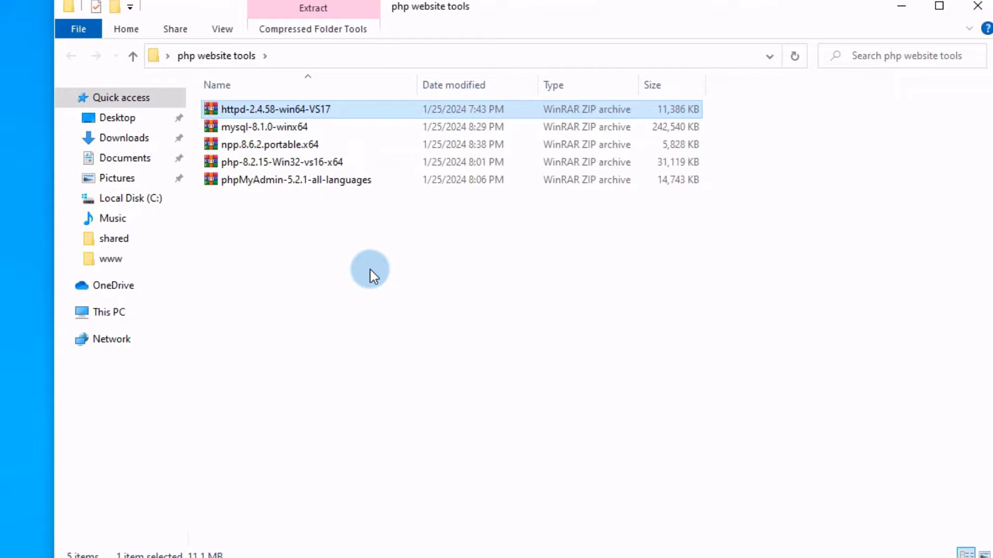
Open Local Disk (C:) from This PC and point out the Apache24 and php-8 folders.
click(117, 316)
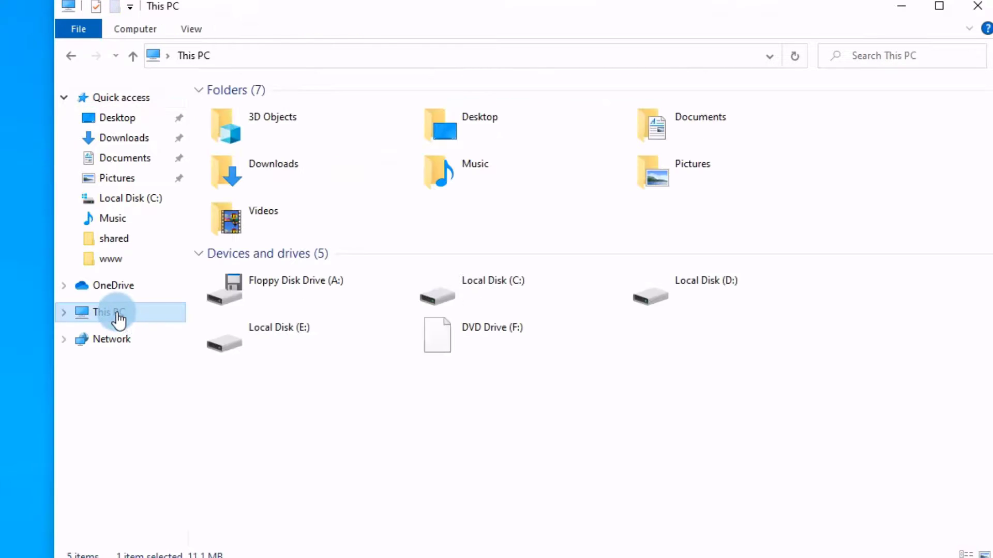
double_click(519, 289)
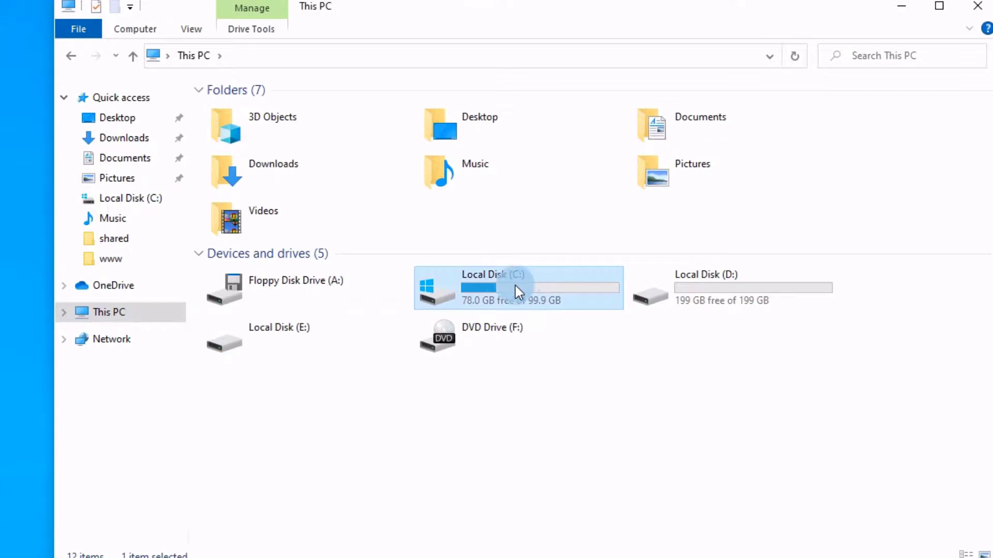
click(253, 112)
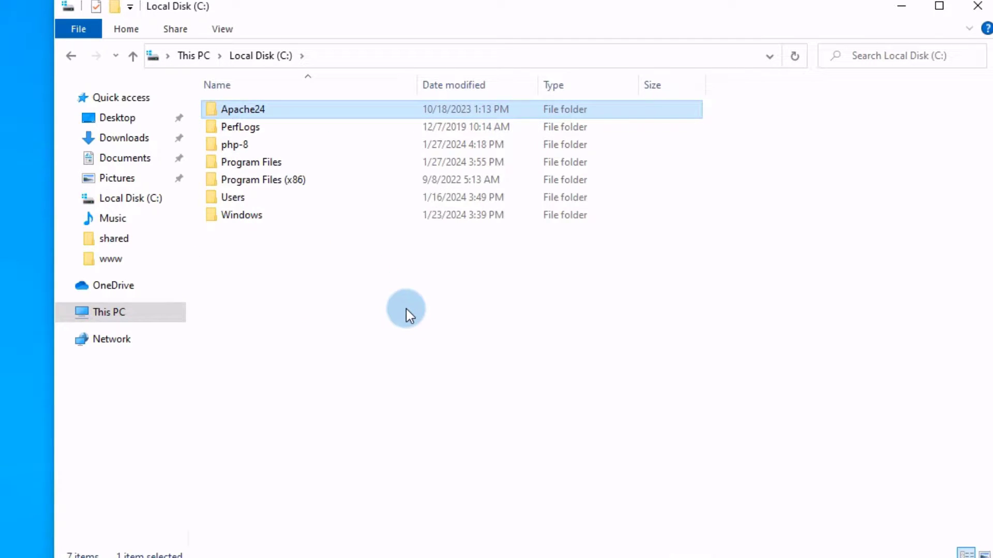
click(353, 289)
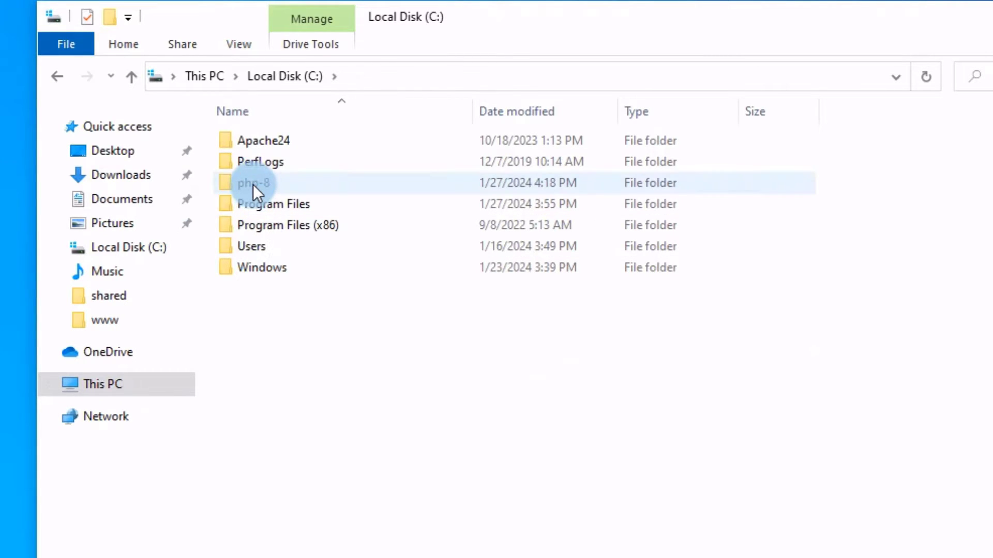
click(254, 184)
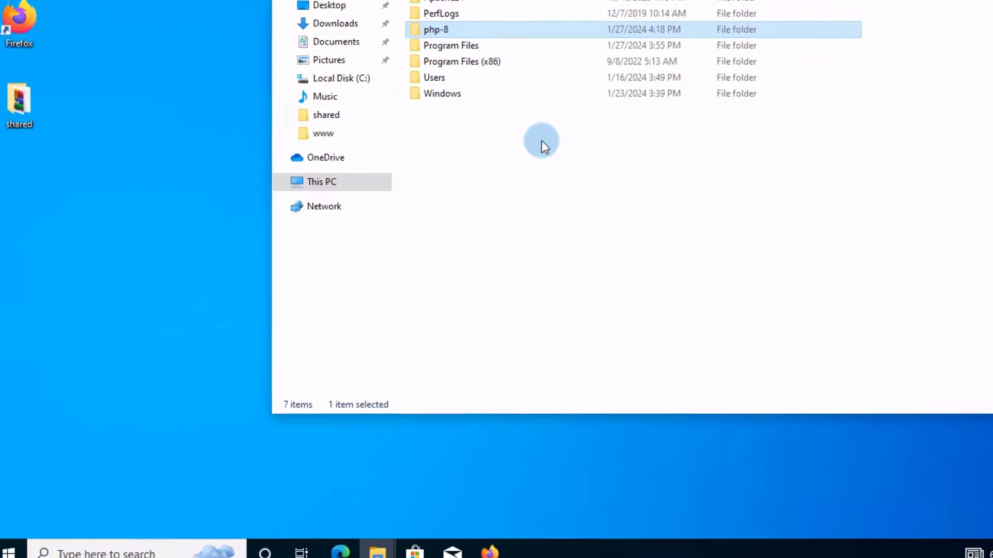
click(394, 327)
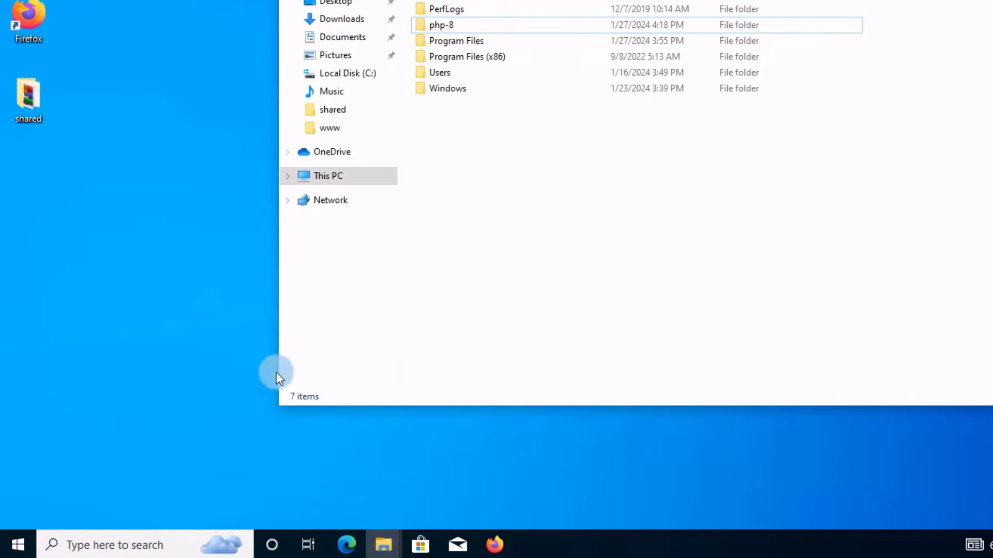
Launch Command Prompt by searching 'cmd' from the taskbar.
click(108, 543)
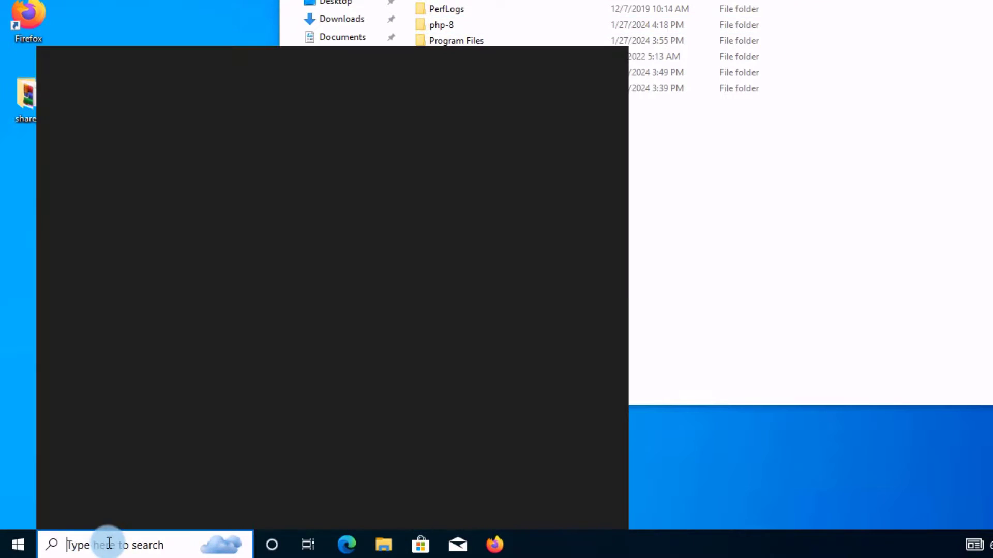
text(cmd)
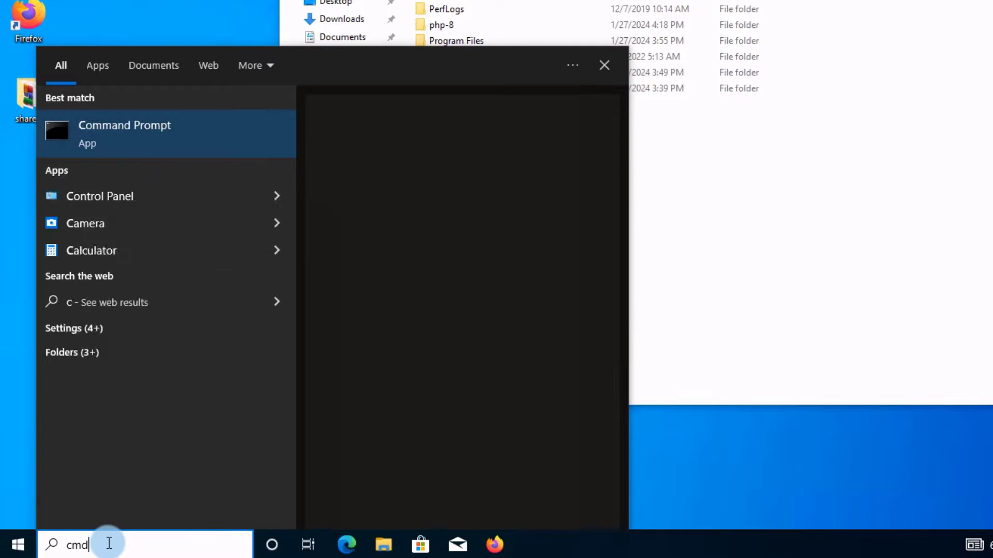
click(194, 135)
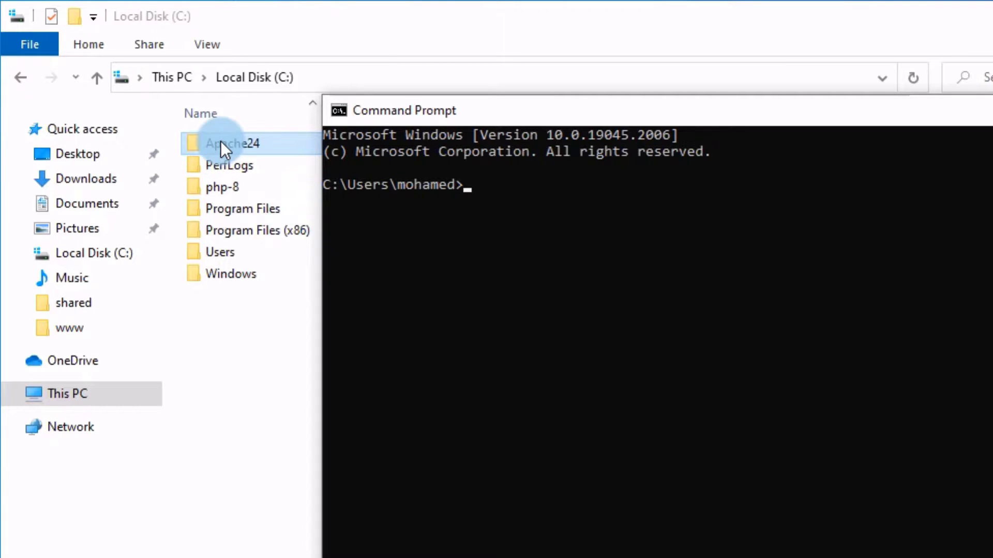
Go to Apache24 > bin in Explorer and copy the C:\Apache24\bin path.
double_click(218, 143)
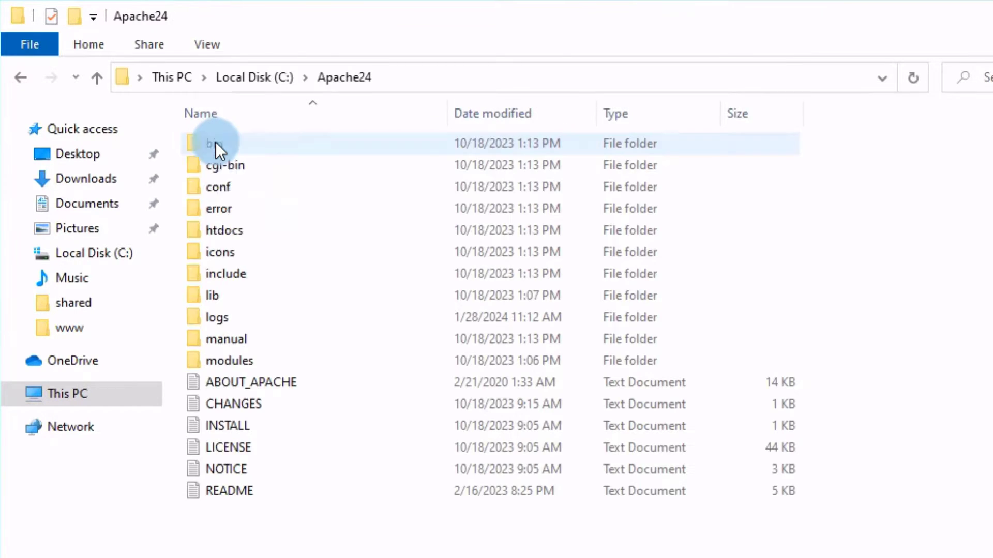
double_click(217, 146)
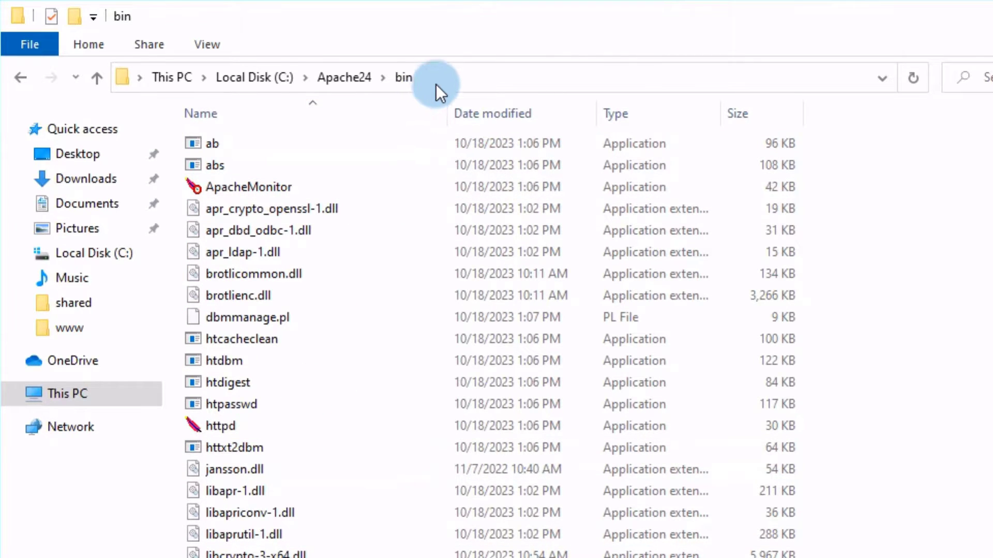
click(445, 75)
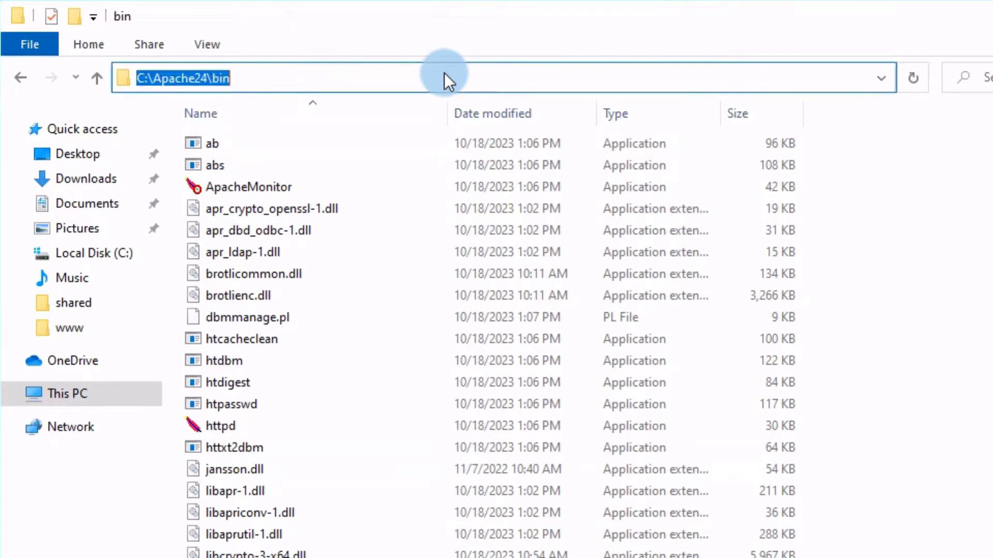
right_click(190, 78)
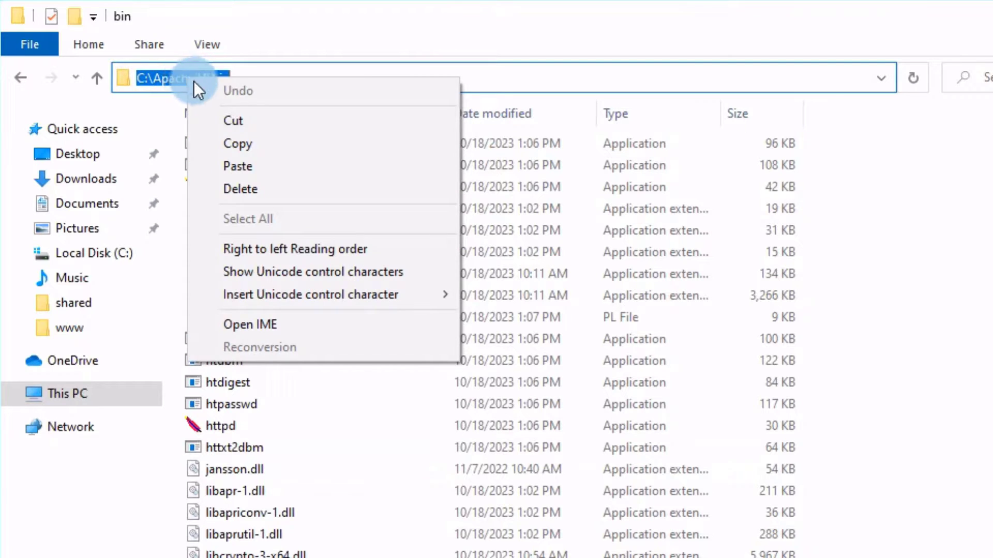
click(240, 145)
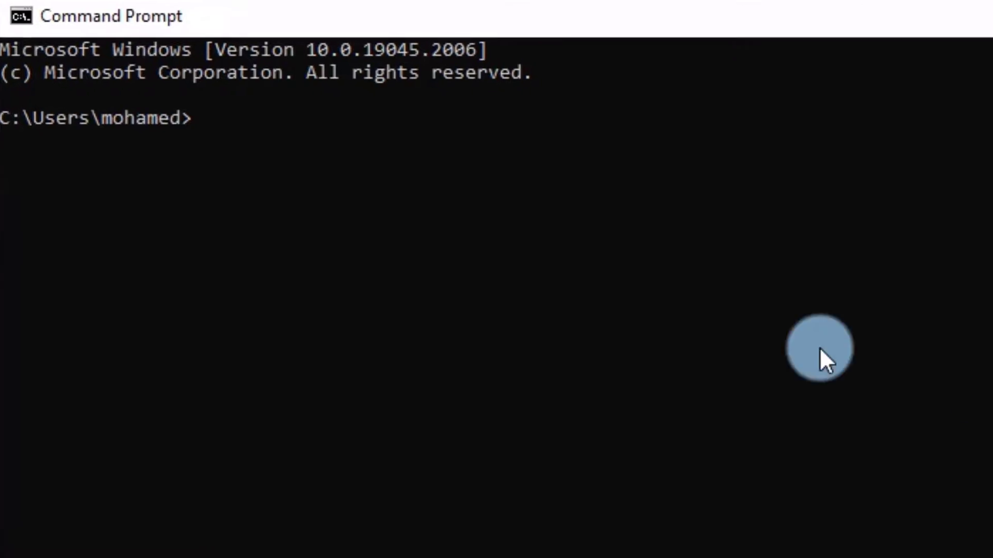
Change directory to the pasted C:\Apache24\bin path, run httpd, and minimize the console.
text(cd)
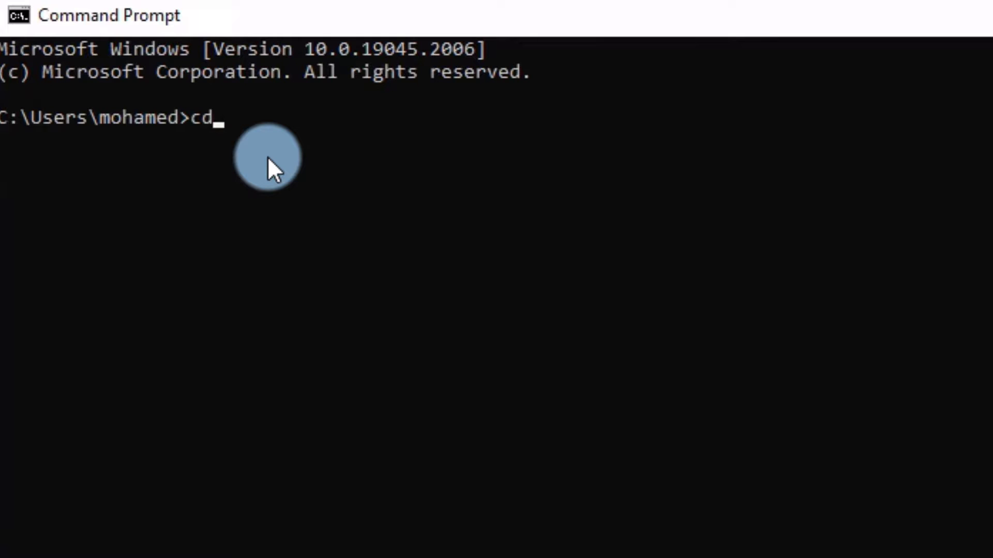
key(ctrl+v)
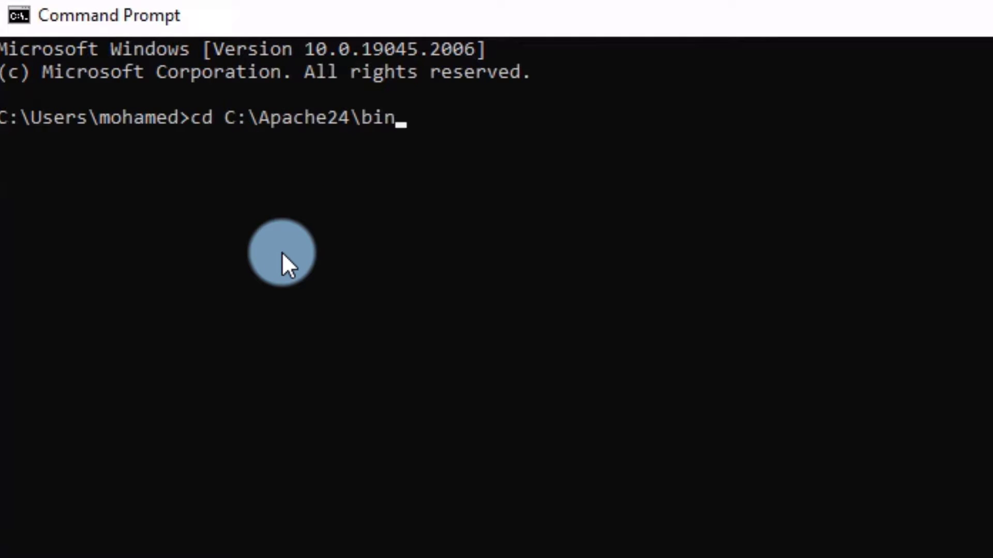
key(Return)
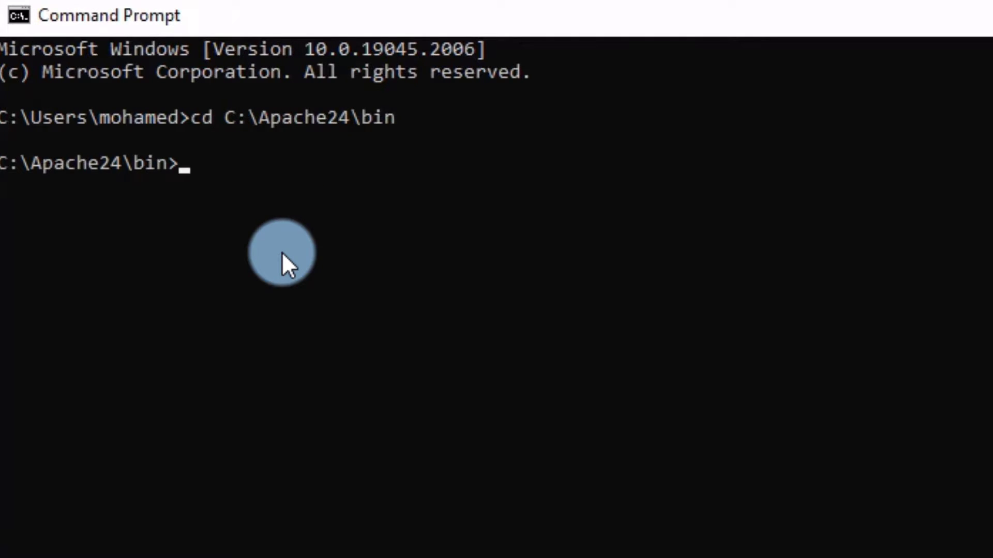
text(httpd)
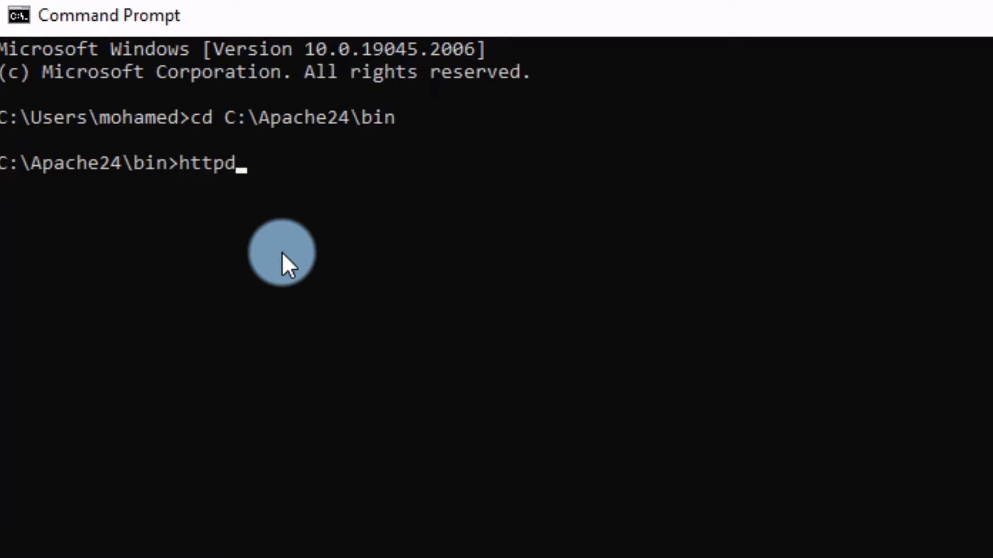
key(Return)
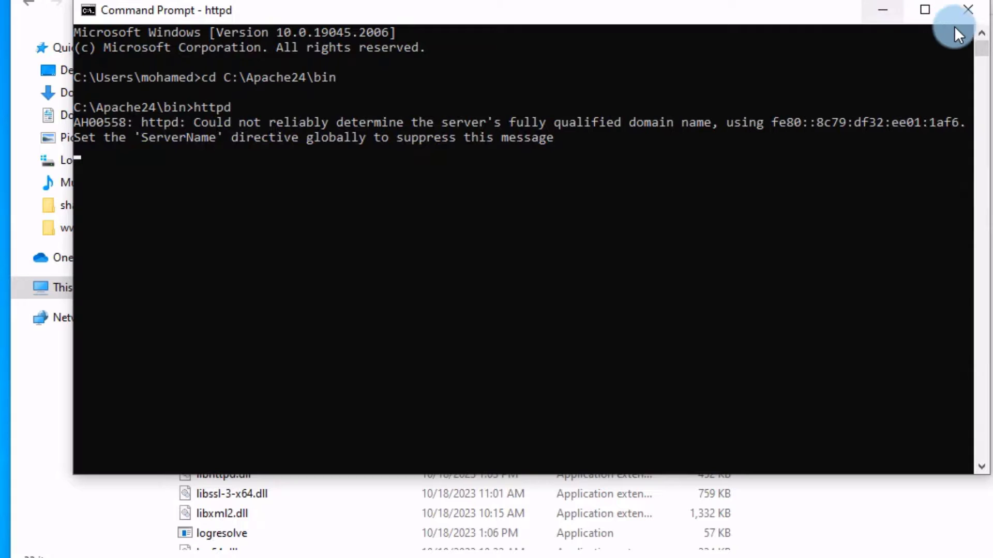
click(880, 12)
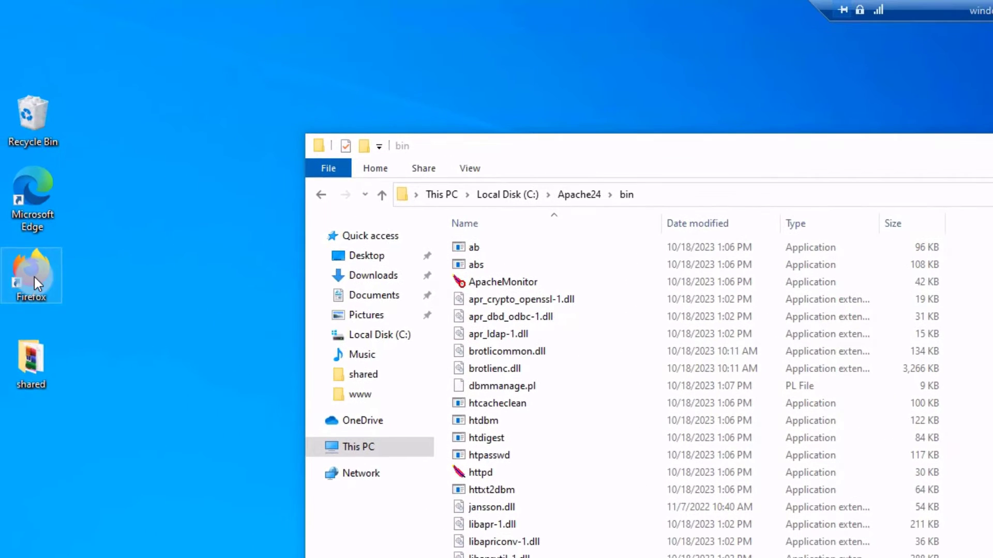
Launch Firefox from its desktop shortcut and load localhost/ to see Hello world.
right_click(34, 277)
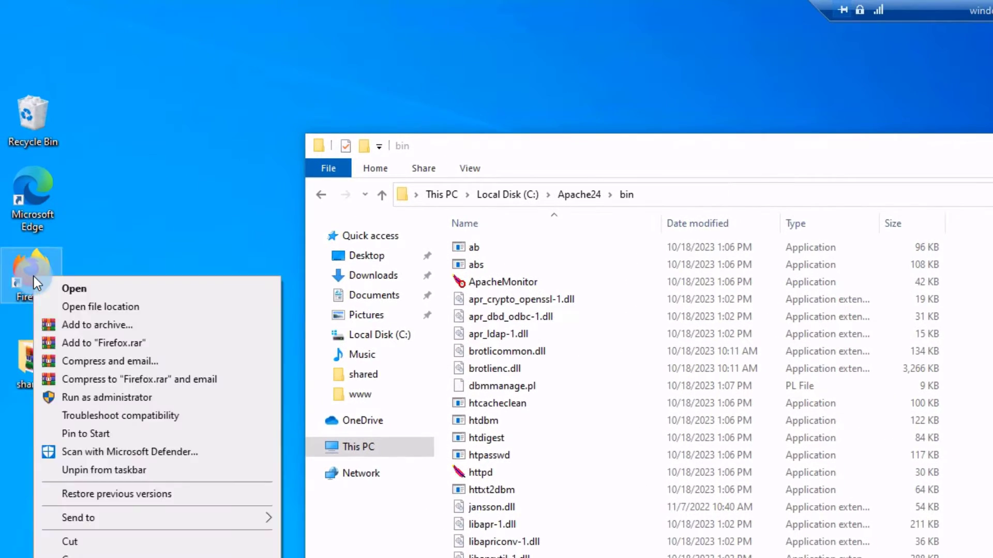
click(77, 290)
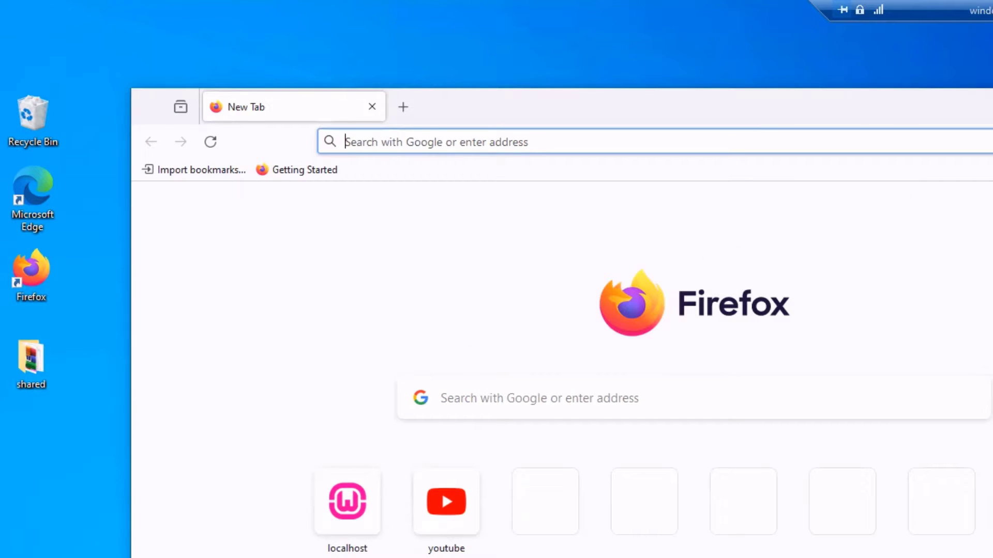
click(407, 162)
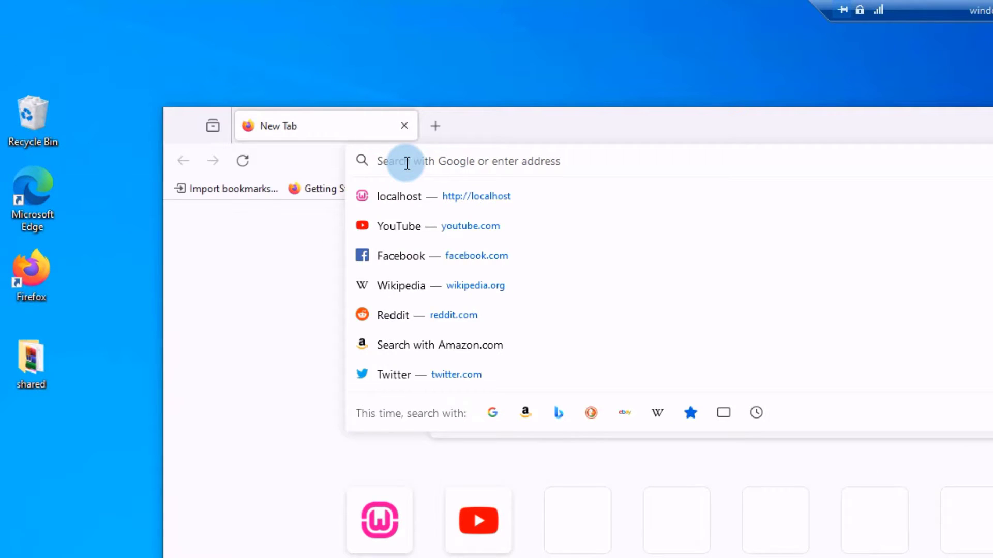
text(localh)
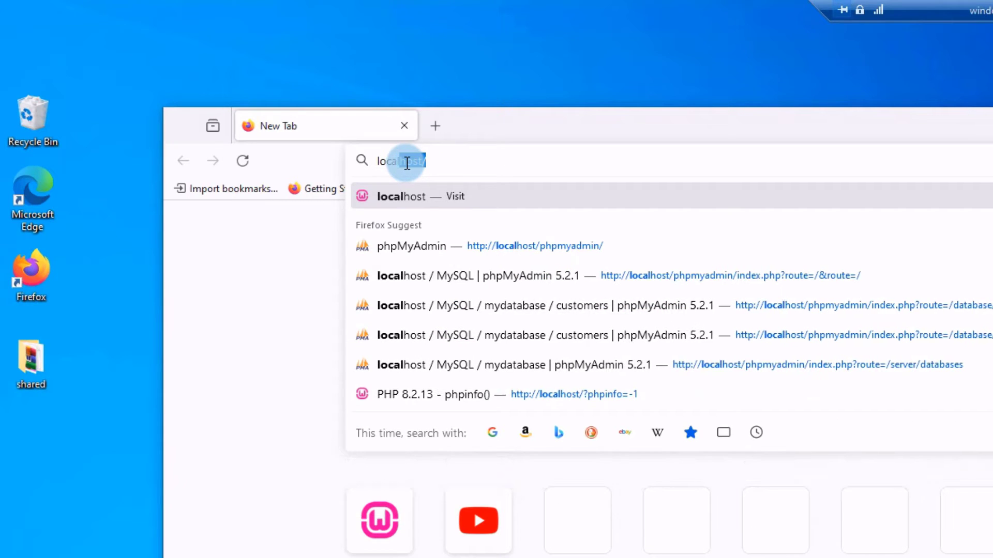
text(ost)
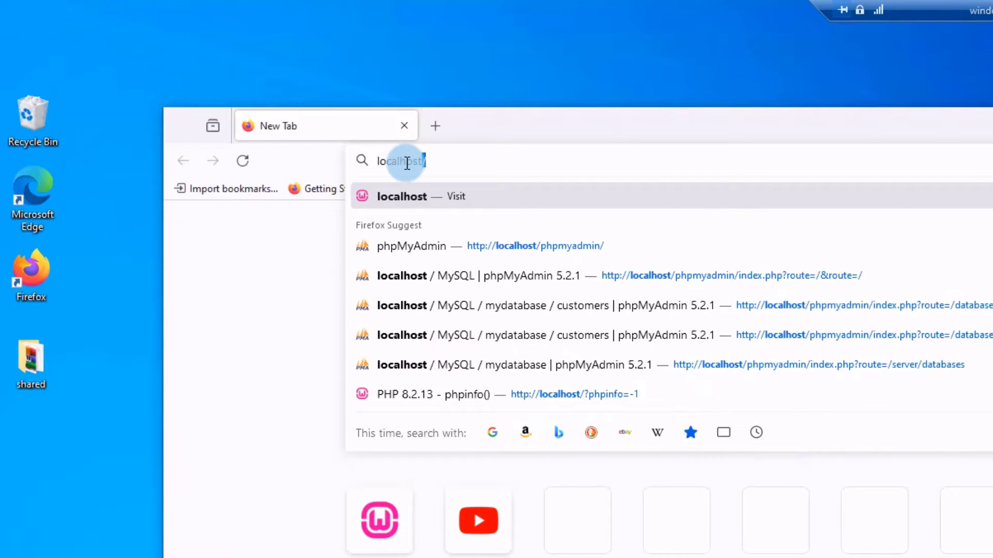
text(/)
key(Return)
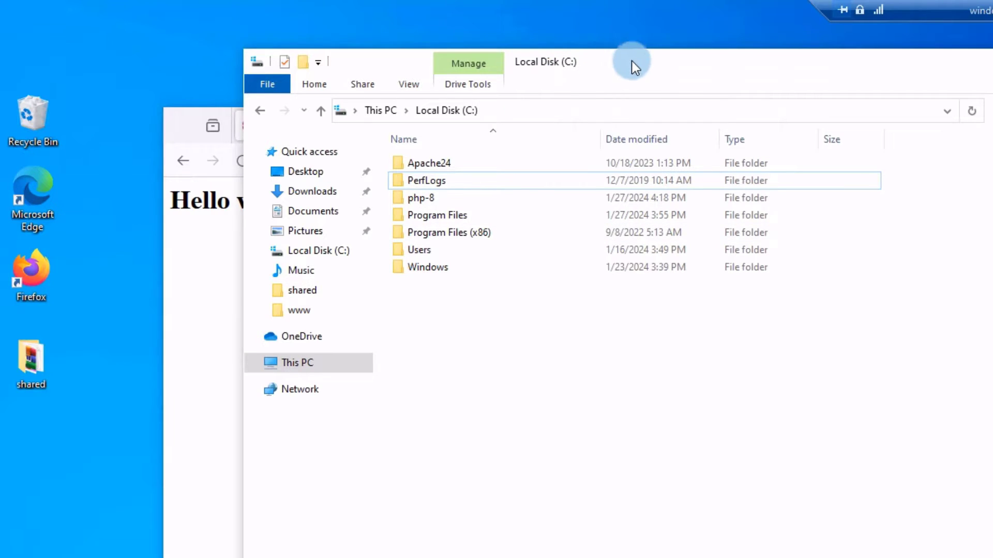
Open C:\Apache24\htdocs and check the index file's properties, confirming its .html extension.
drag(632, 60, 820, 96)
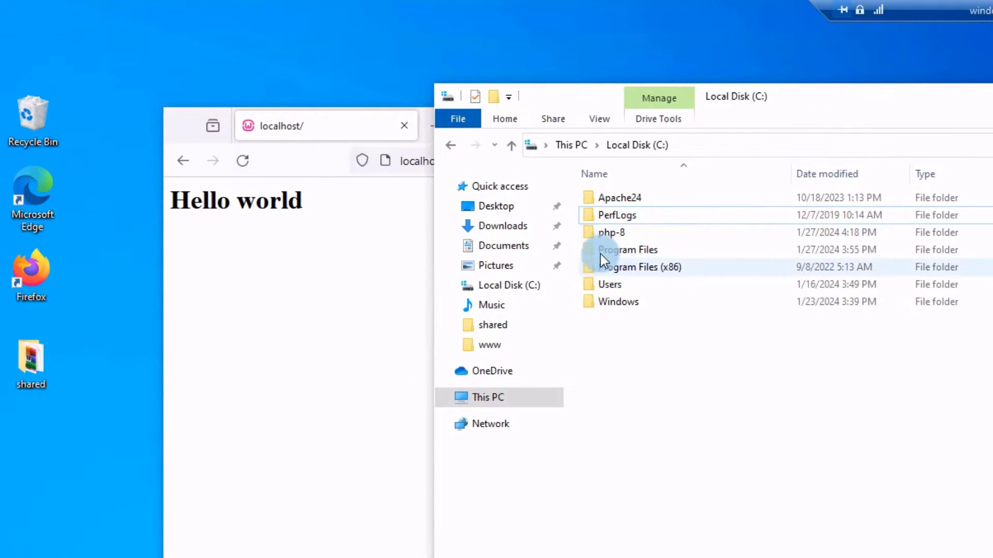
double_click(622, 201)
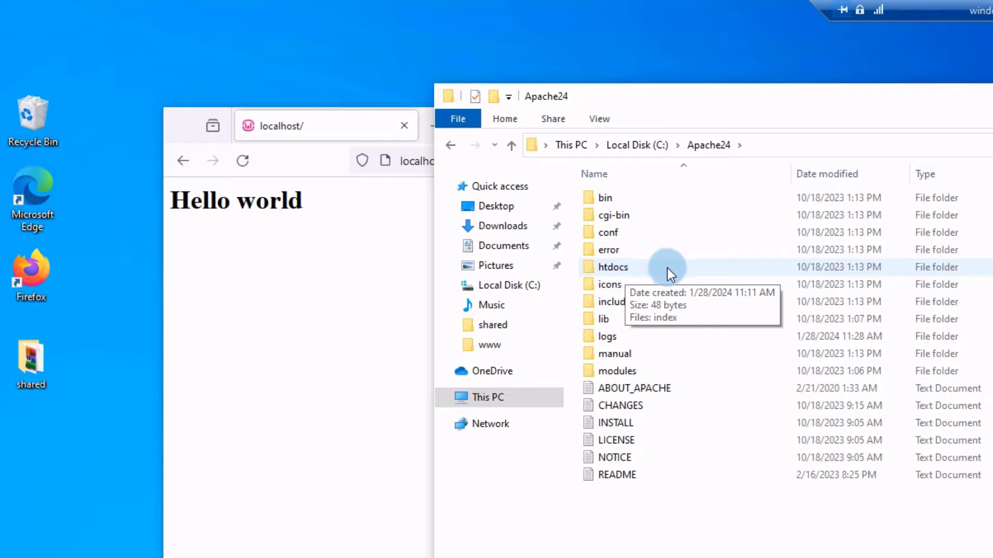
double_click(639, 269)
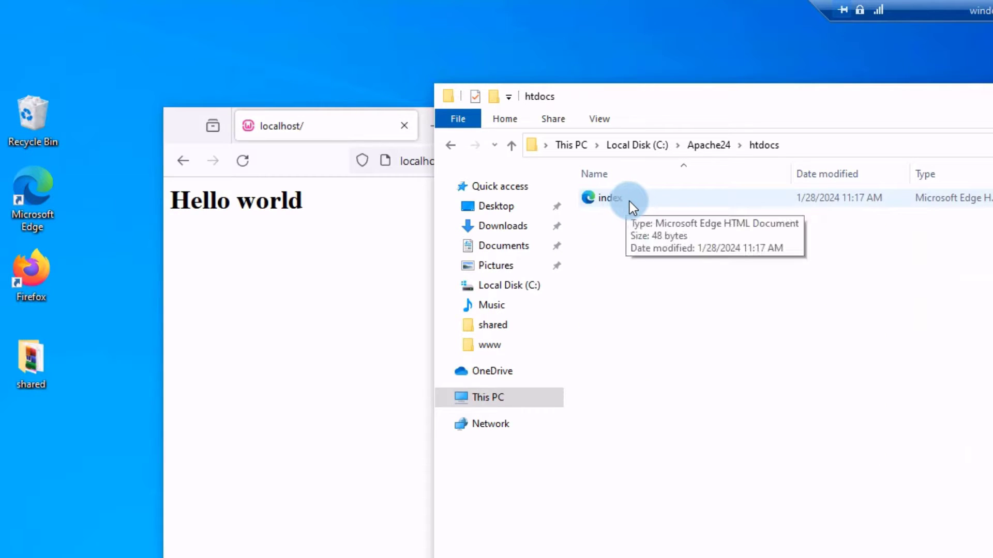
click(615, 204)
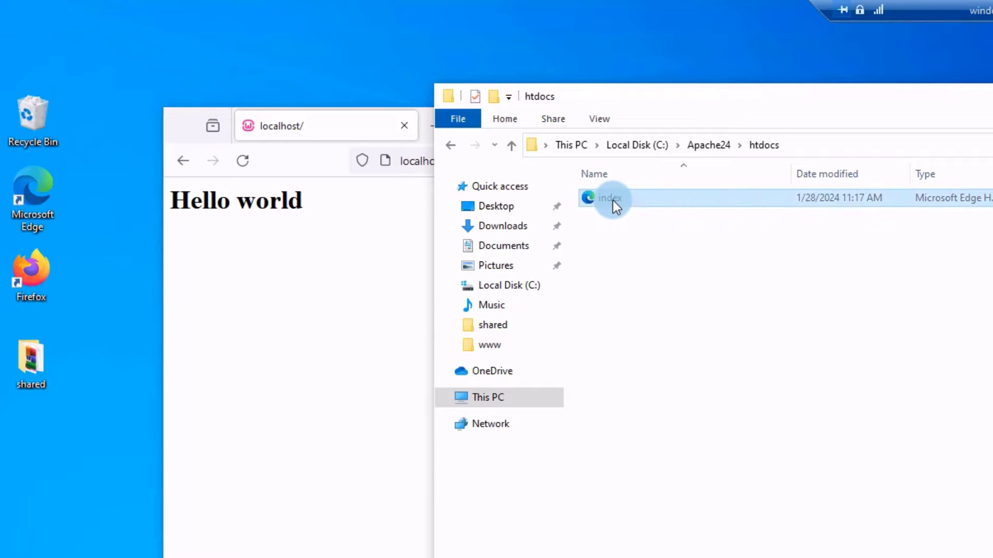
right_click(613, 202)
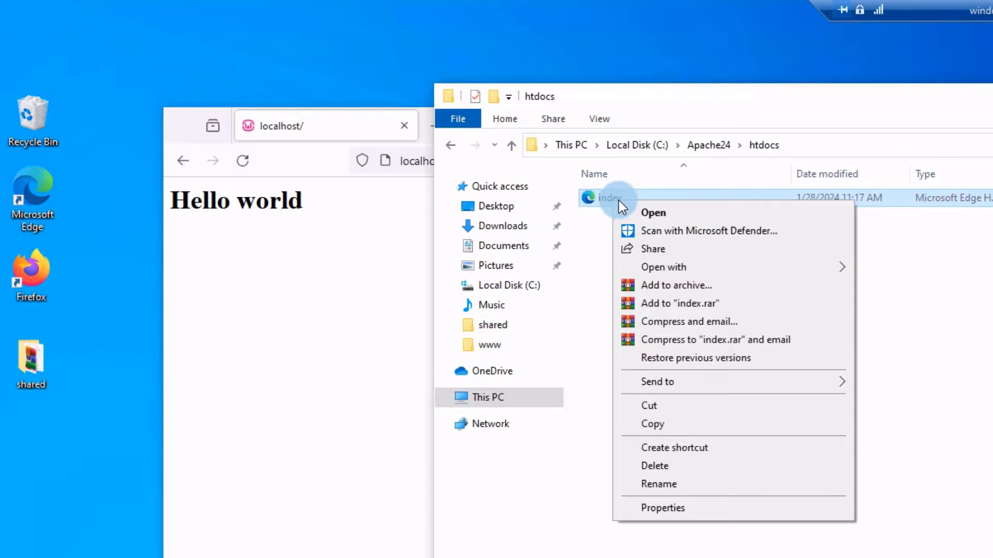
click(662, 509)
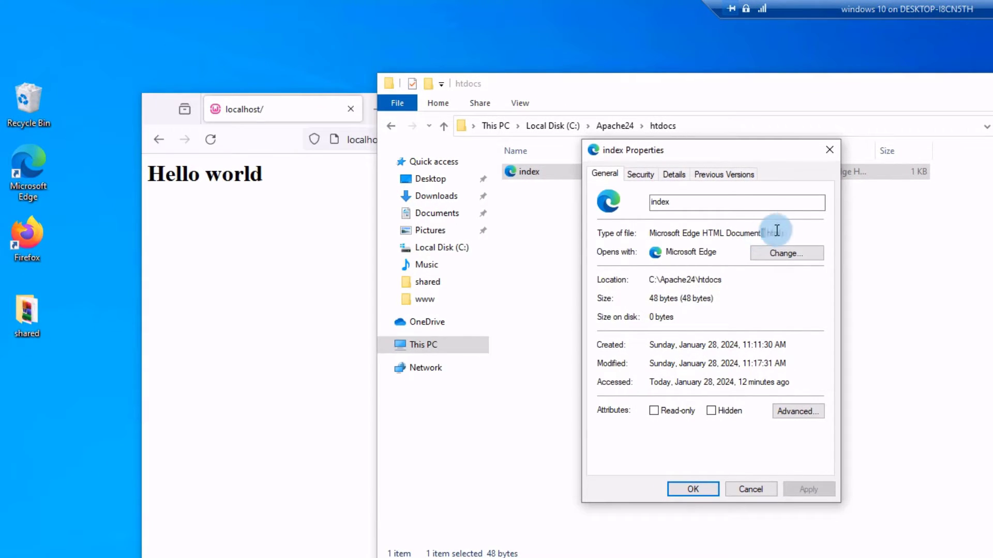
drag(761, 234, 802, 232)
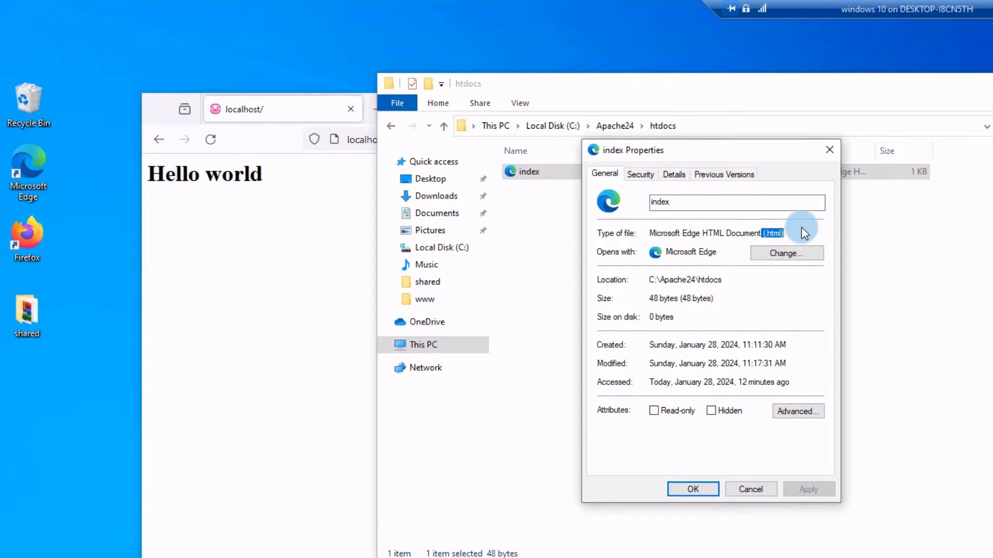
click(748, 487)
Delete index.html and minimize the File Explorer window.
right_click(548, 171)
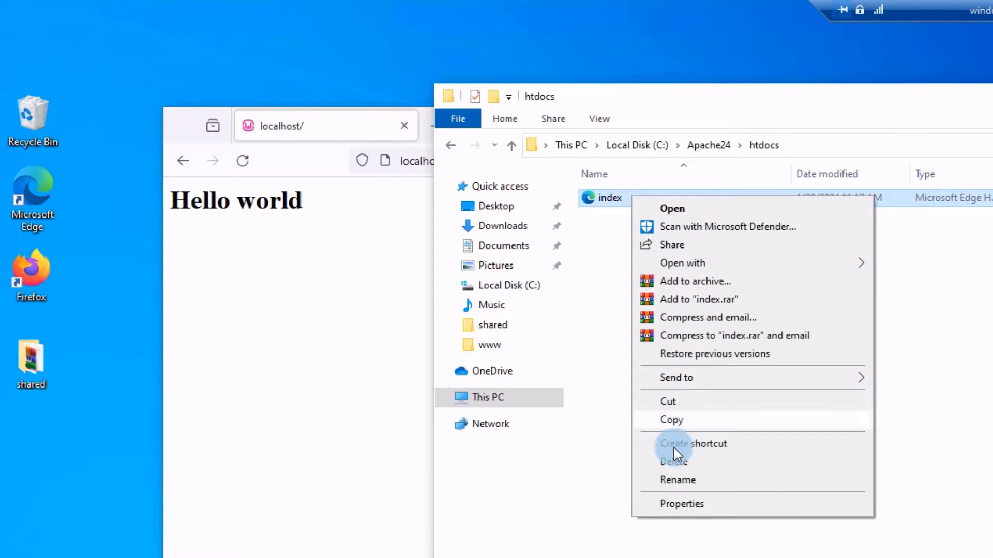
click(675, 462)
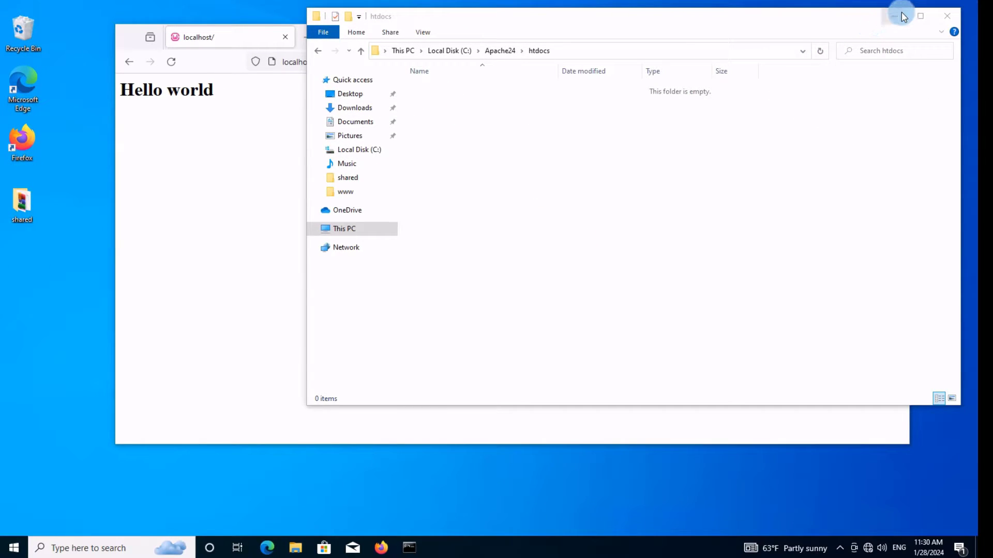
click(897, 20)
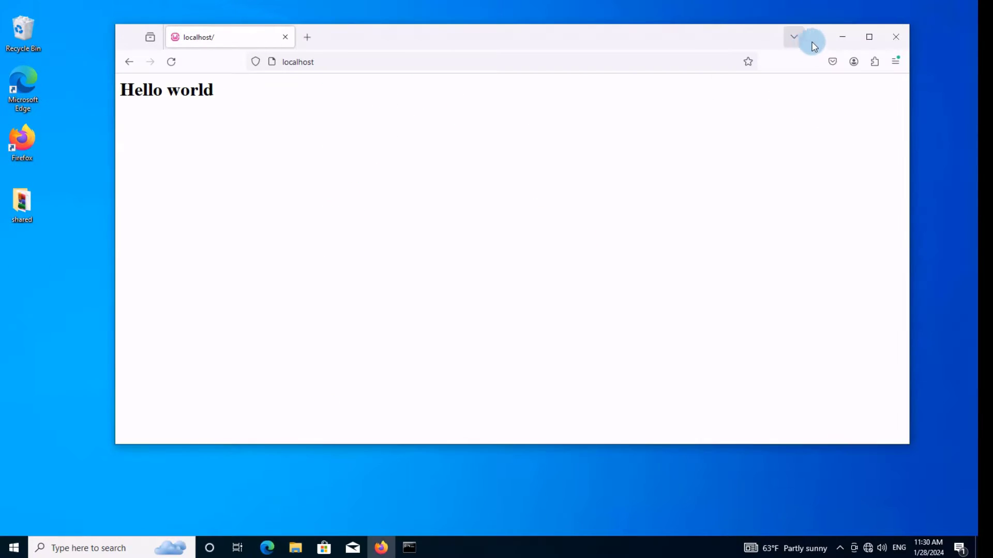
Extract the npp zip from php website tools into an npp.8.6.2.portable.x64 folder.
click(842, 36)
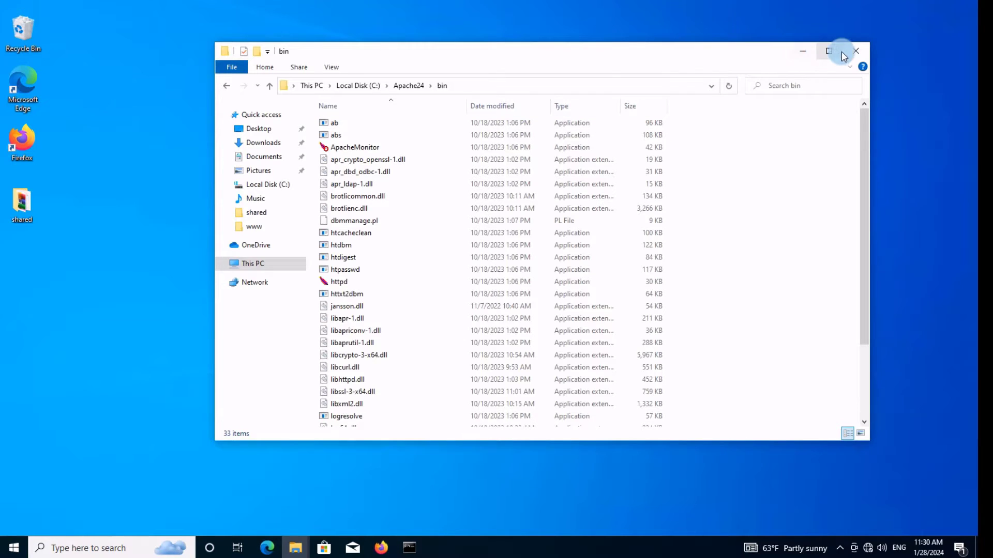
click(853, 51)
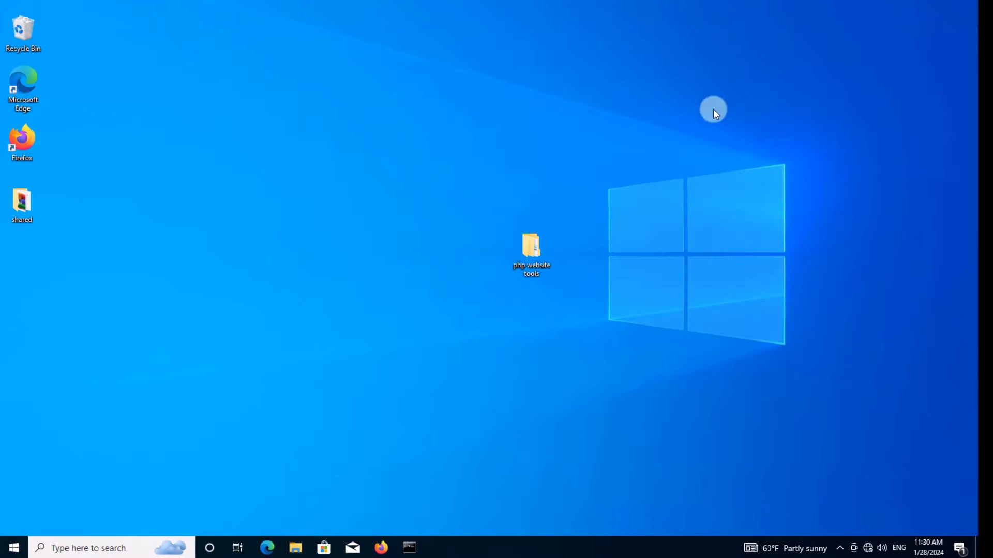
double_click(532, 258)
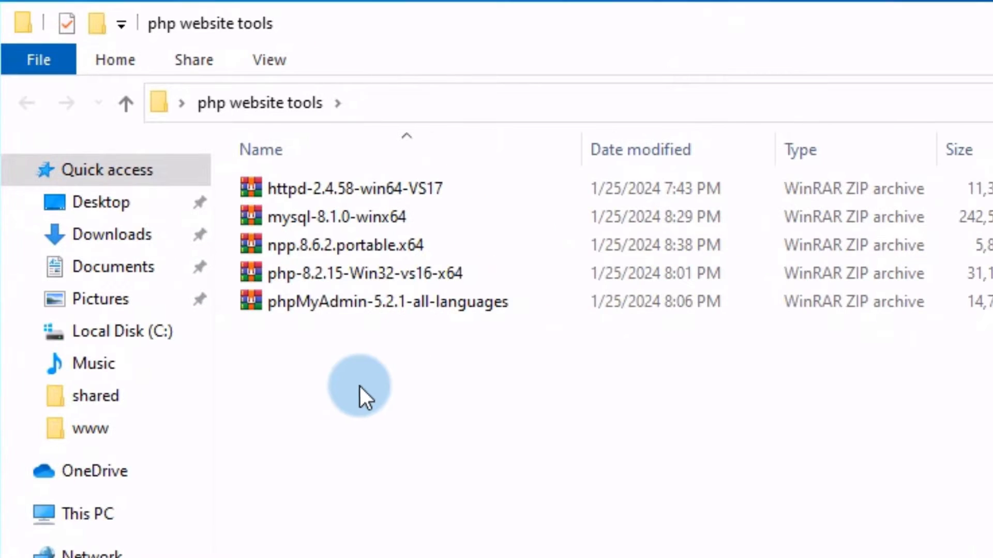
right_click(320, 244)
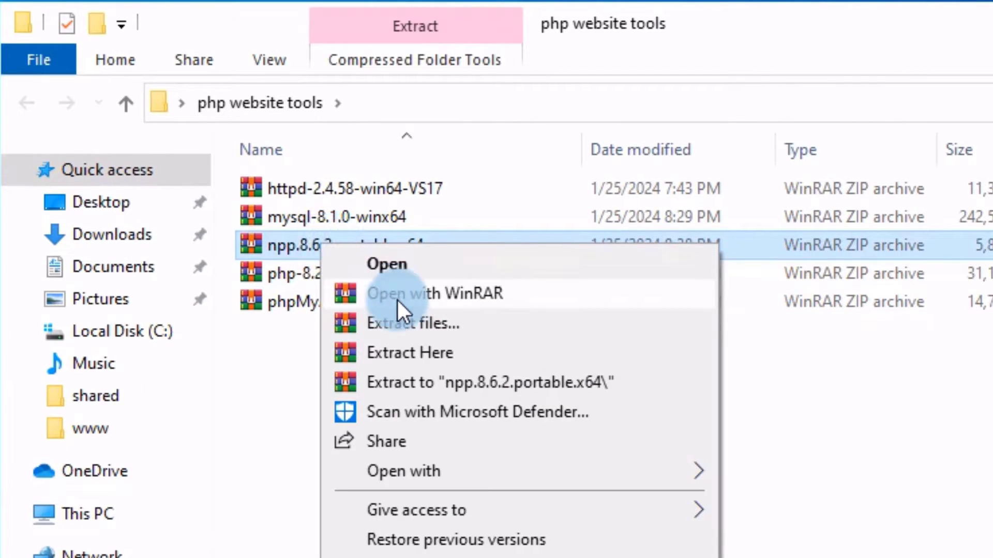
click(520, 382)
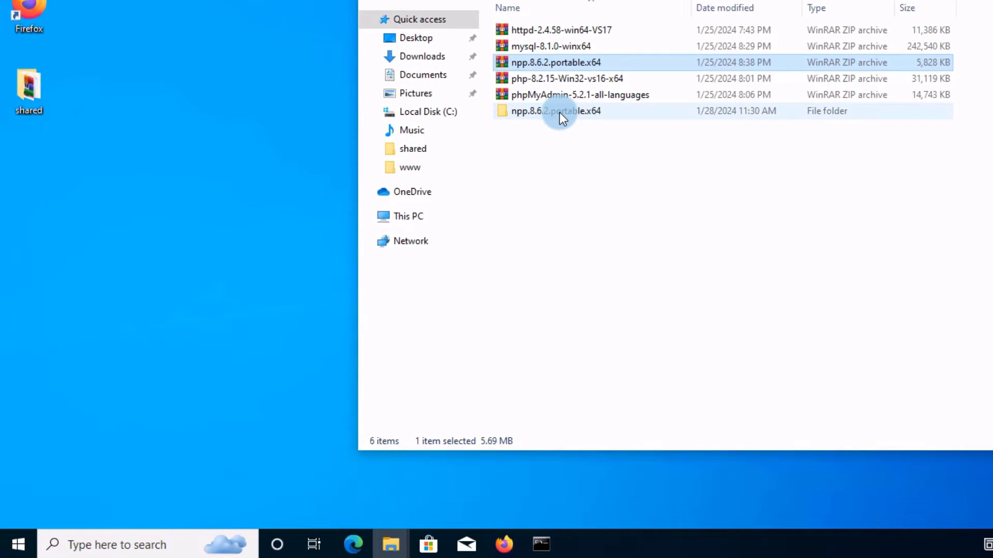
Rename the extracted npp.8.6.2.portable.x64 folder to npp.8.
click(559, 113)
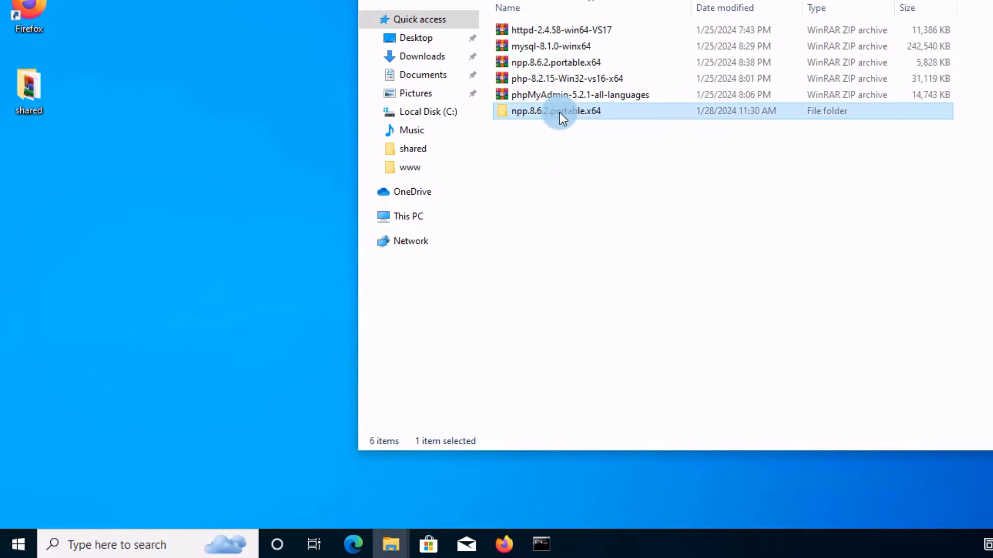
right_click(558, 109)
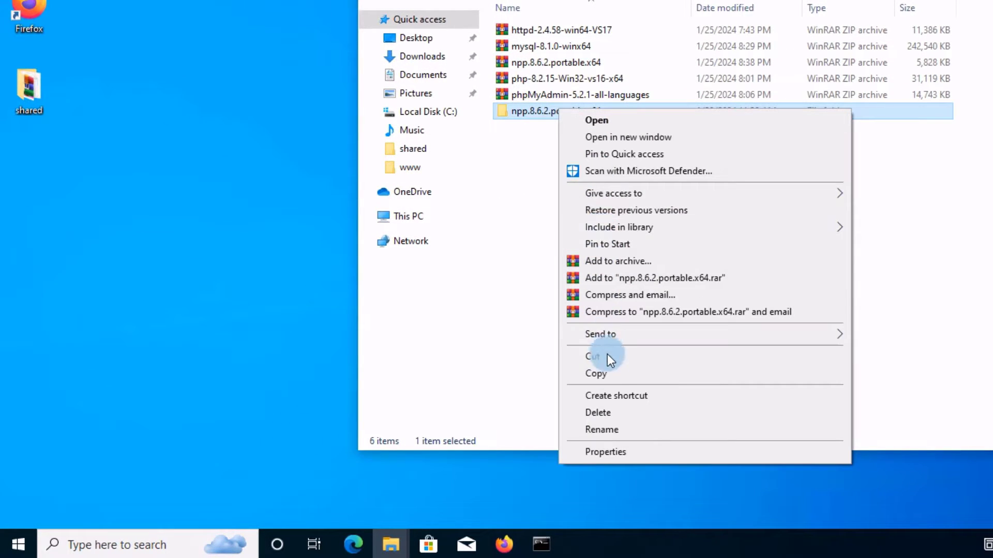
click(602, 429)
click(558, 111)
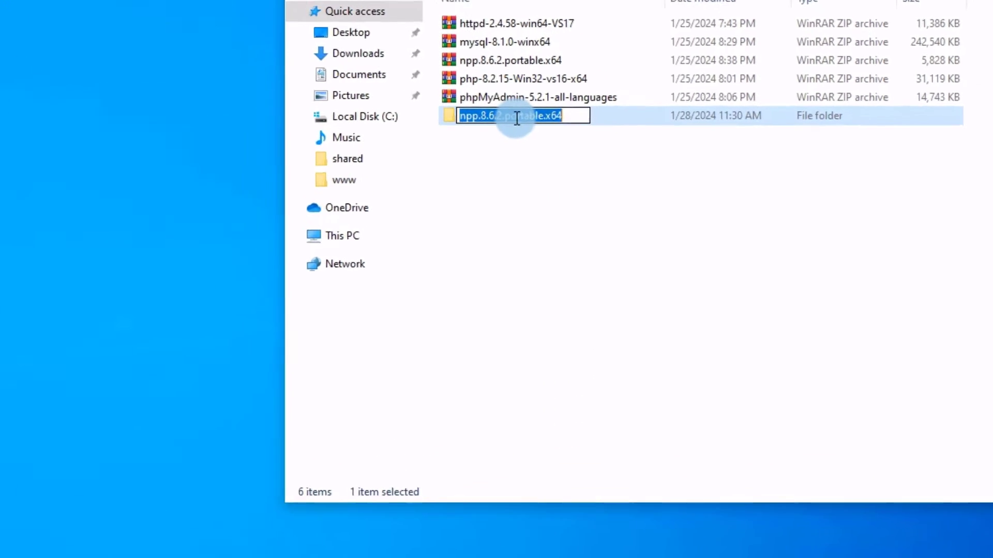
drag(225, 143, 369, 143)
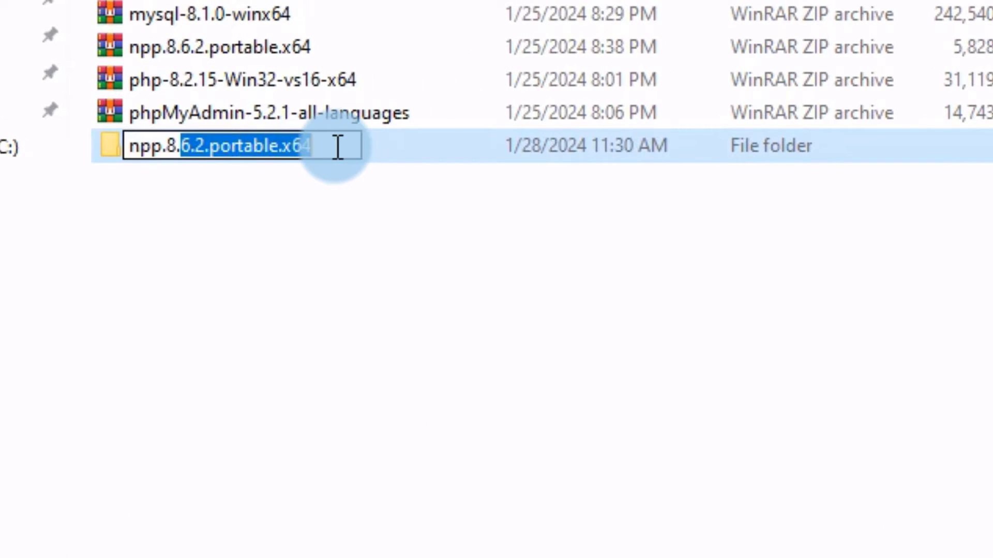
key(BackSpace)
key(BackSpace)
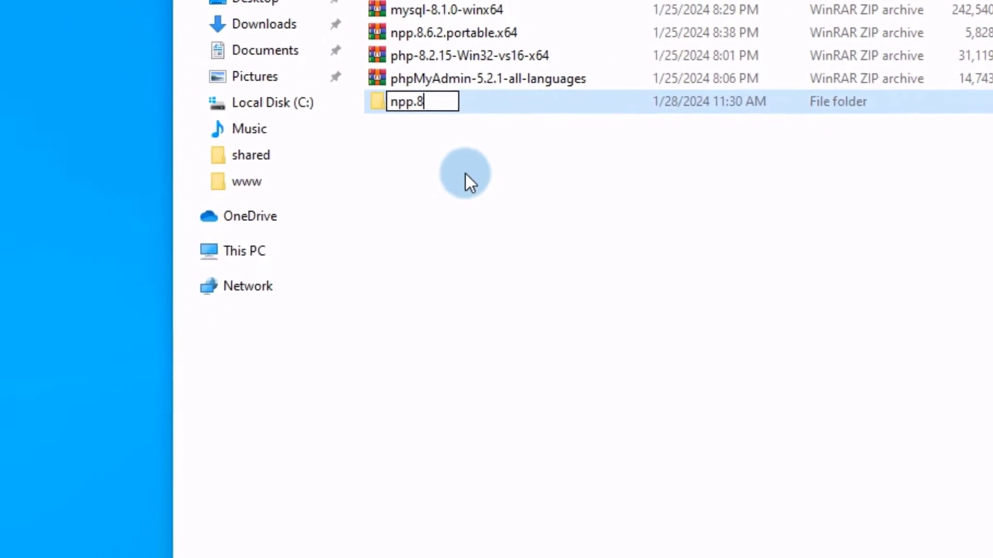
key(Return)
click(424, 167)
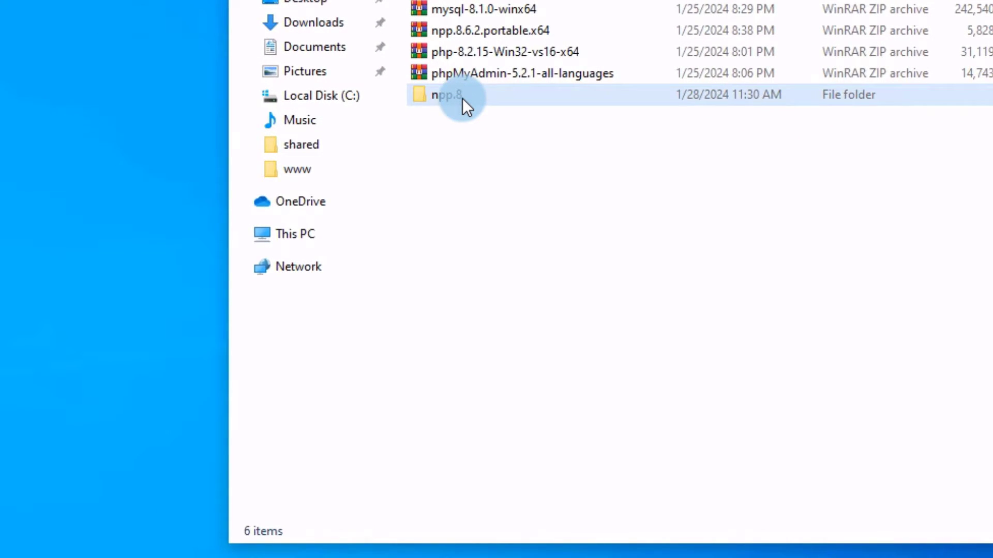
Cut the npp.8 folder and paste it onto the root of Local Disk (C:).
right_click(462, 98)
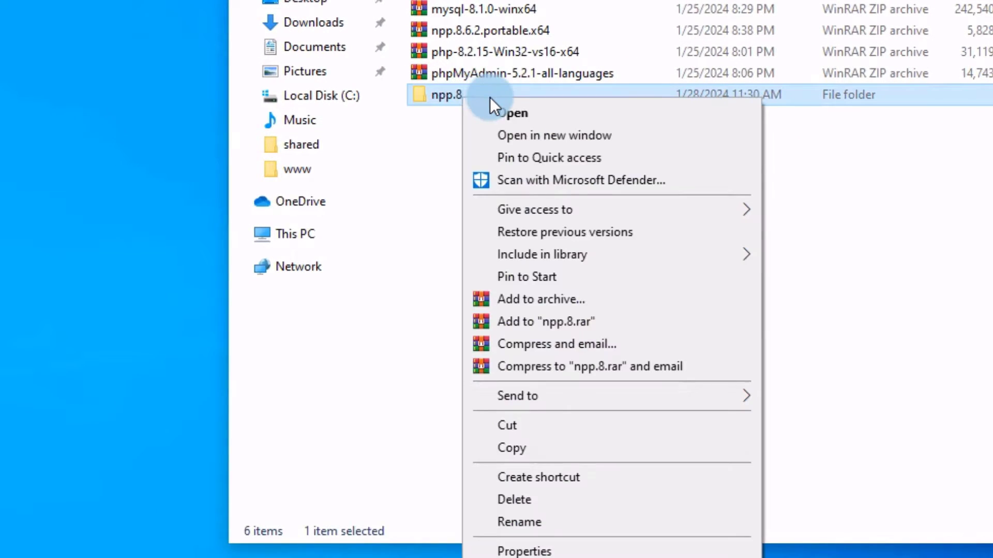
click(505, 427)
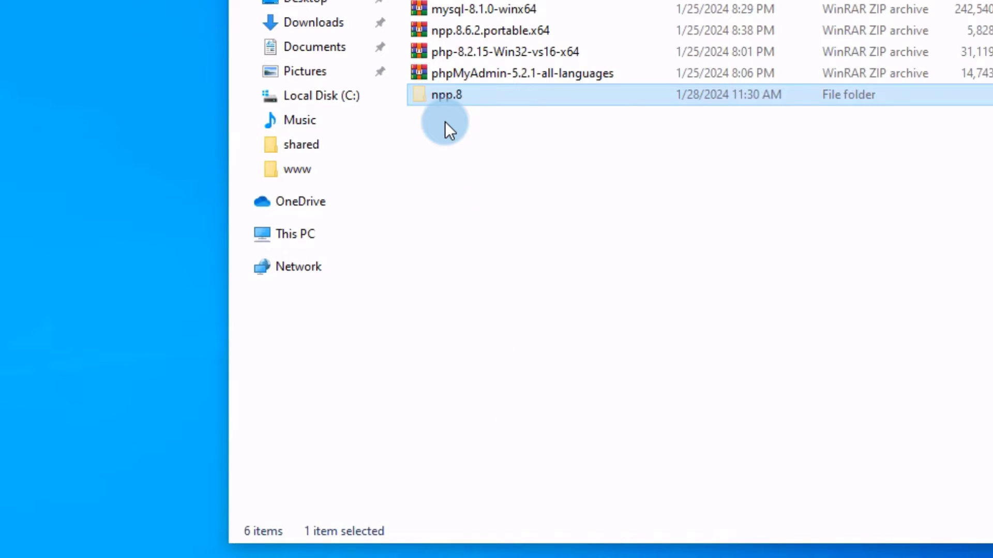
click(315, 96)
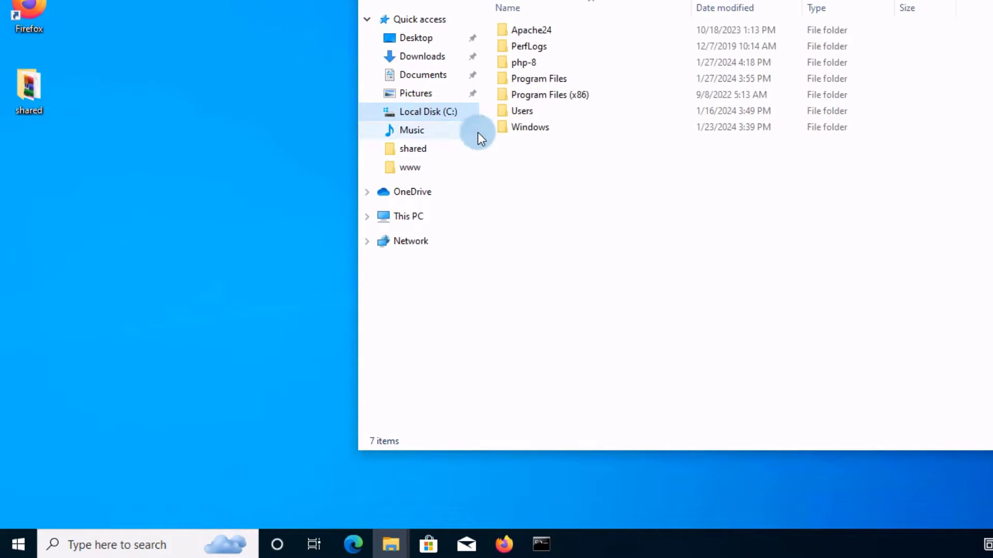
click(536, 166)
right_click(535, 164)
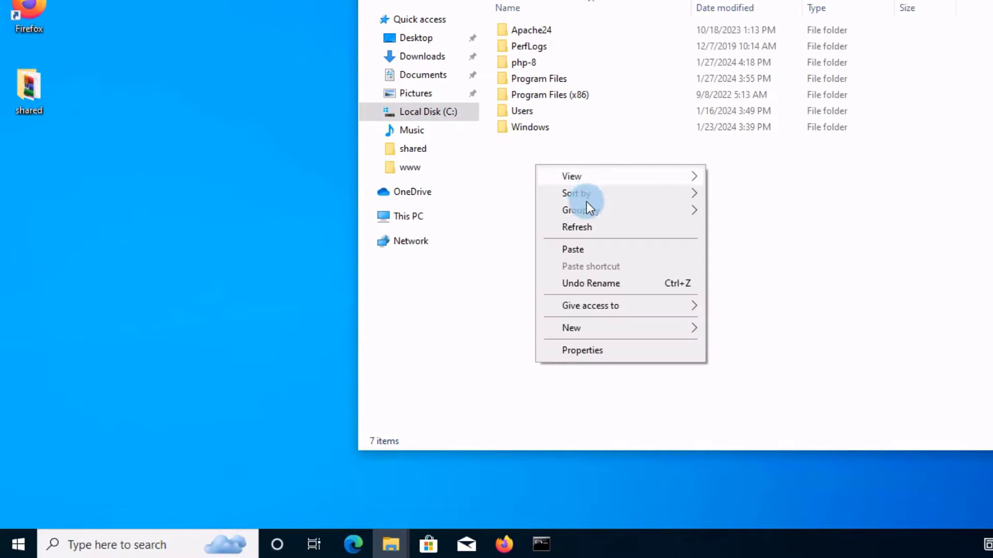
click(575, 250)
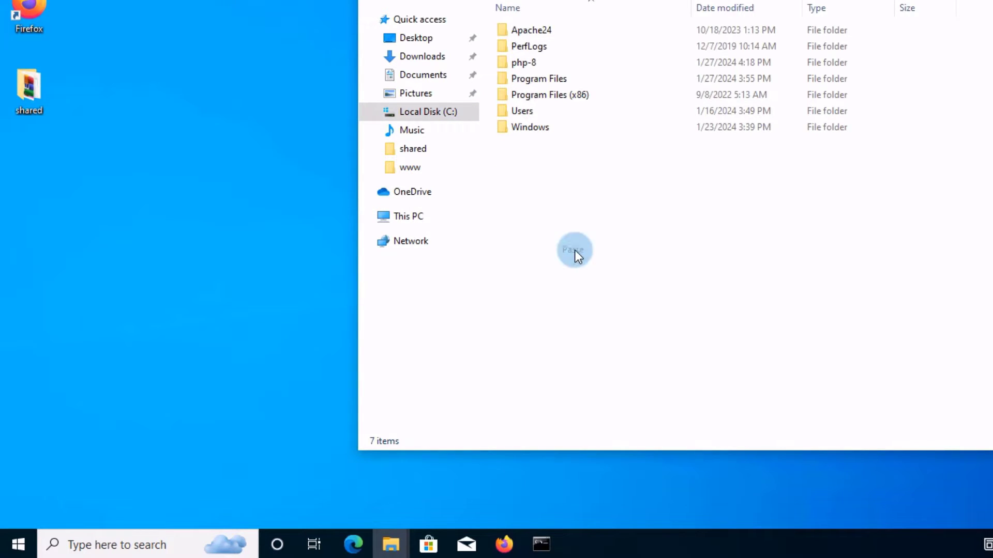
Open the npp.8 folder and select the notepad++ application.
click(534, 197)
double_click(514, 145)
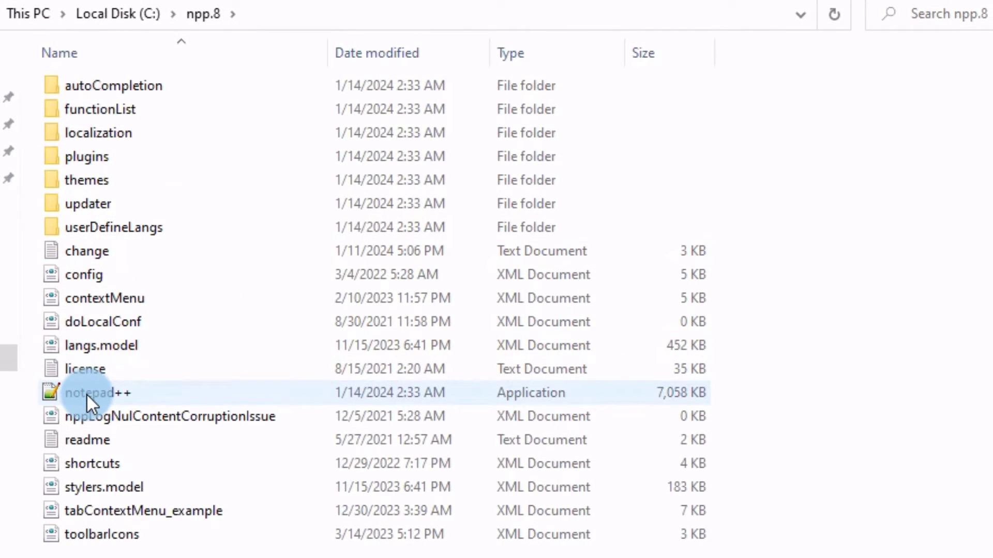
click(86, 393)
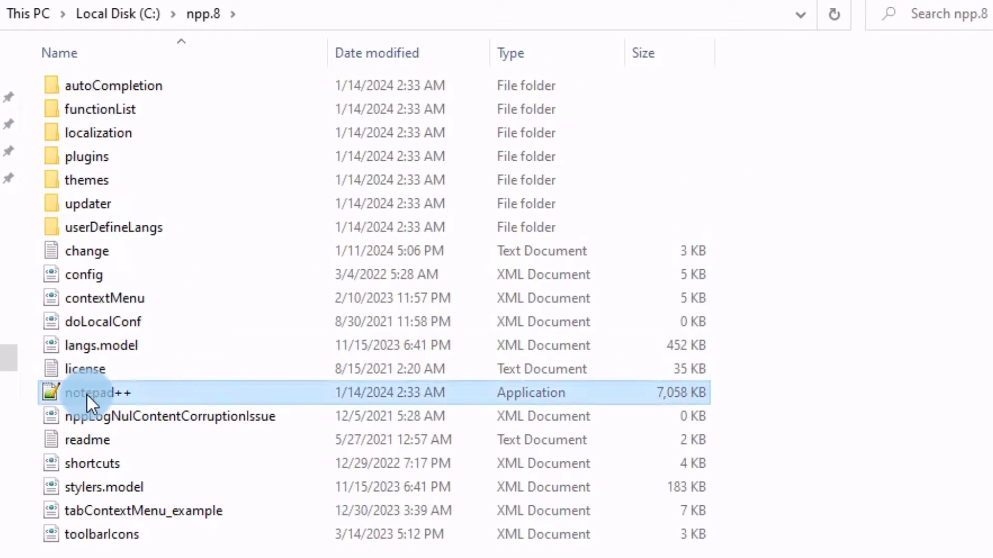
Launch Notepad++ and write <?php, an indented echo "php is running"; line, and ?>.
double_click(86, 393)
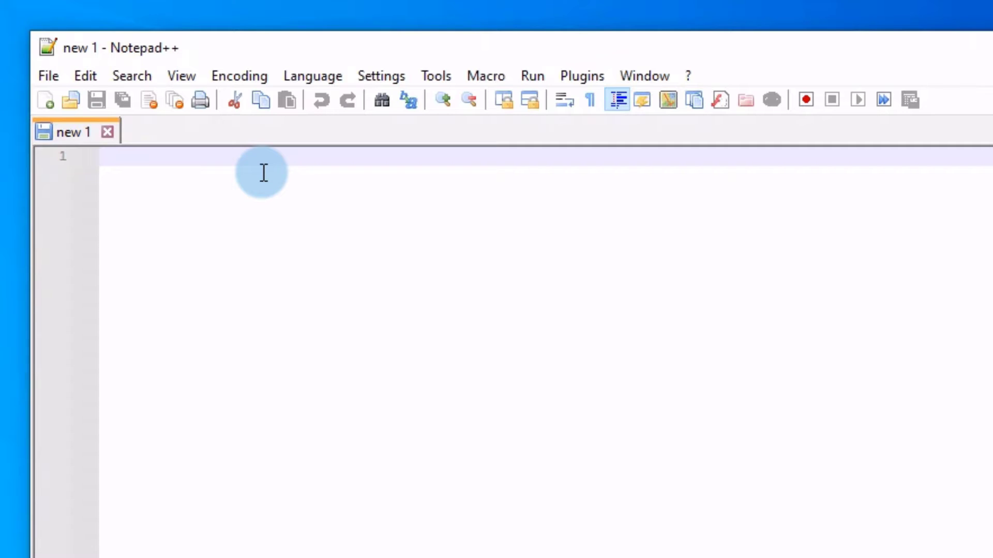
text(<?)
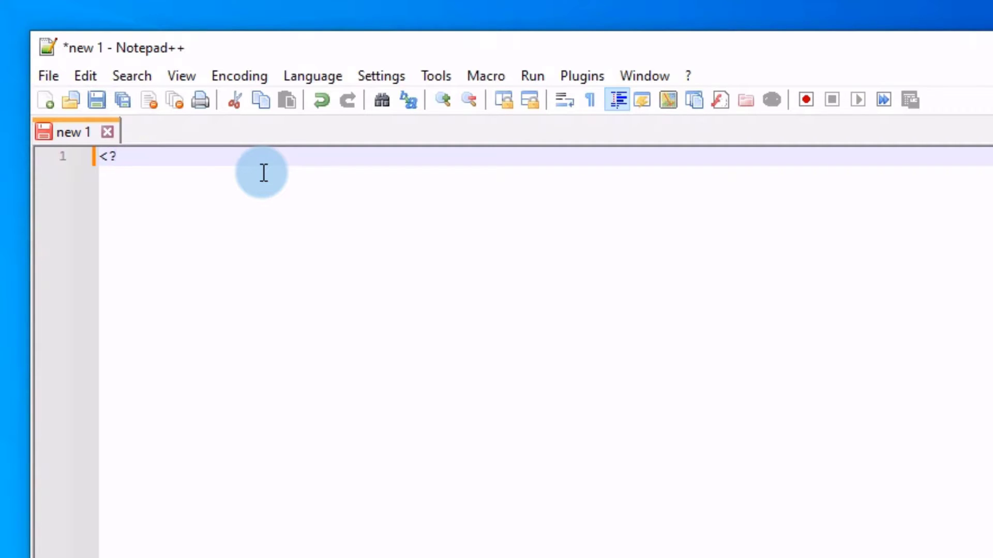
text(php)
key(Return)
key(Return)
key(Return)
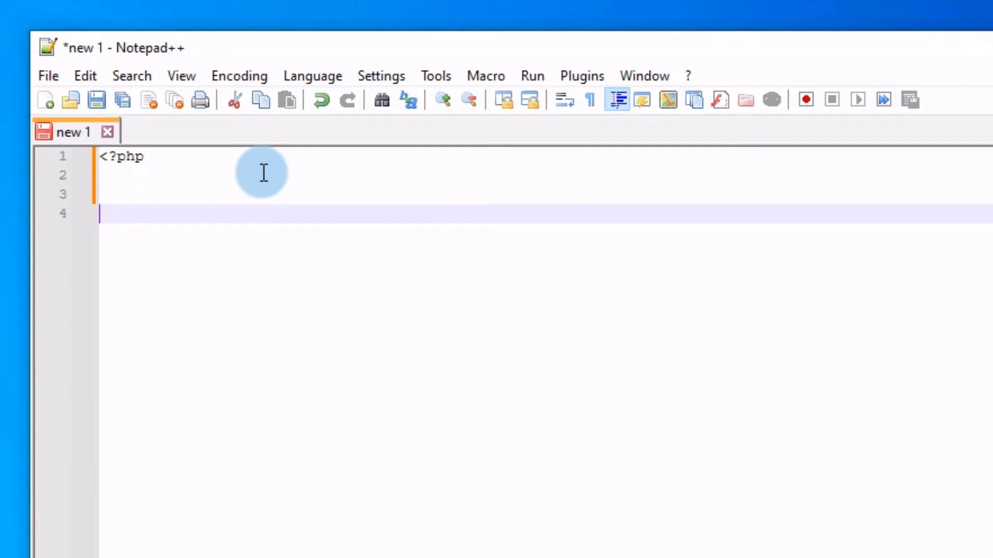
text(?>)
key(Up)
key(Up)
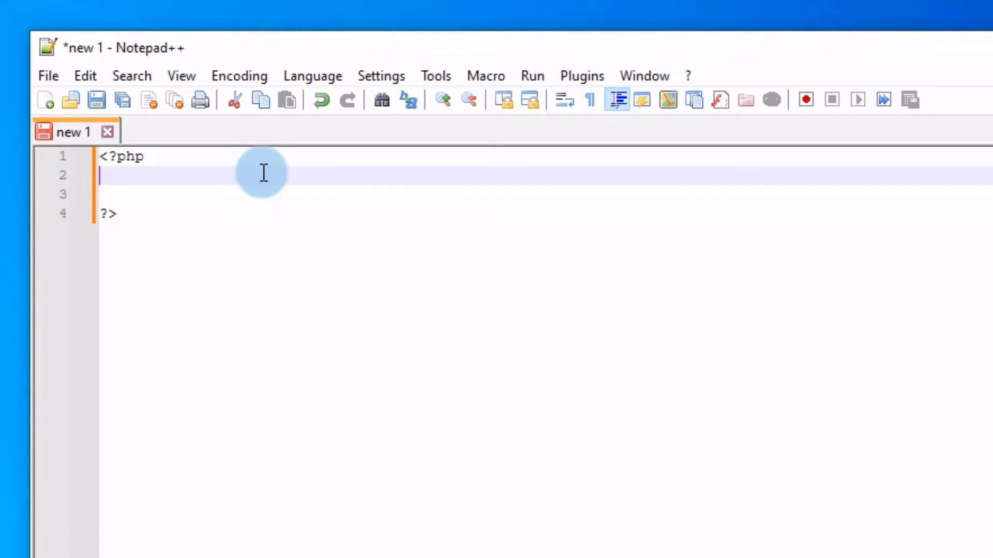
key(Return)
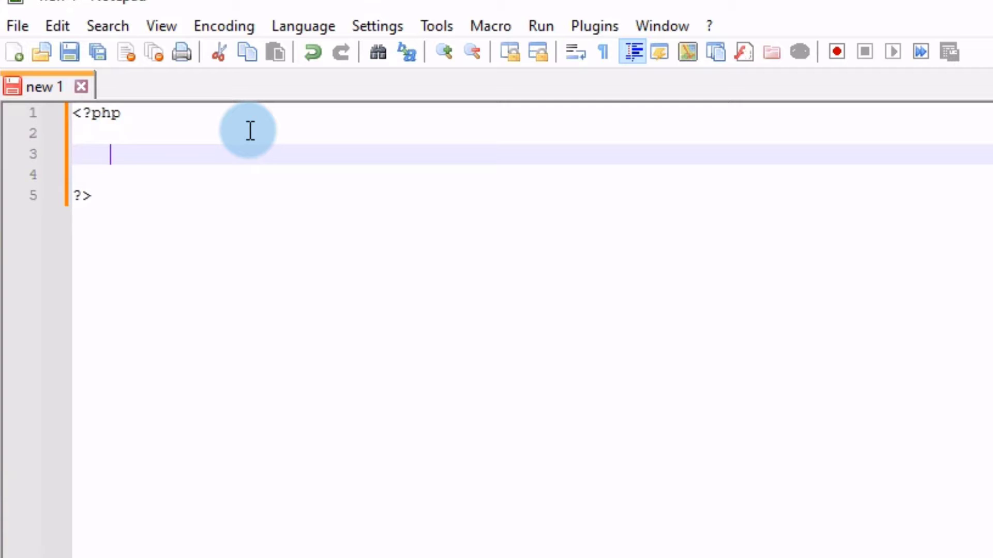
text(echo "php )
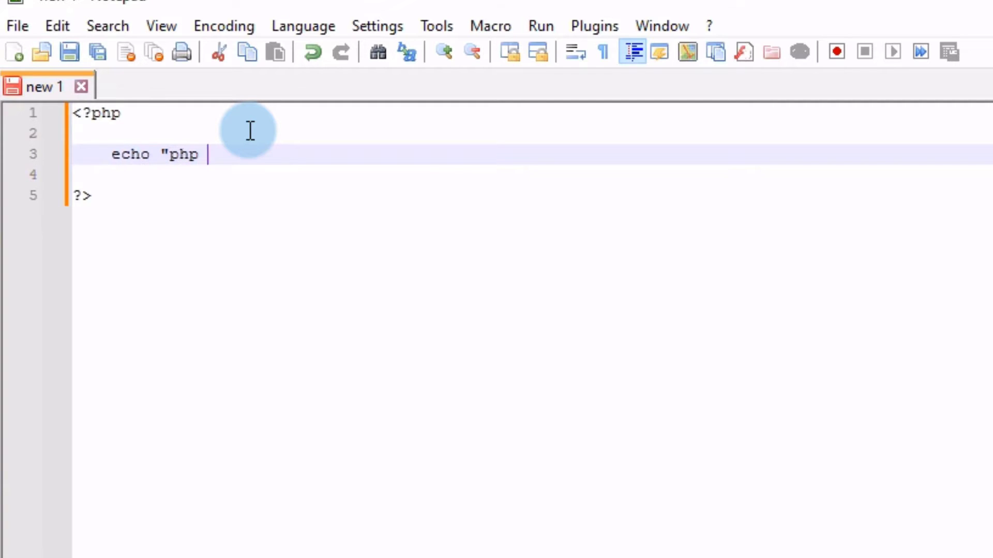
text(is running")
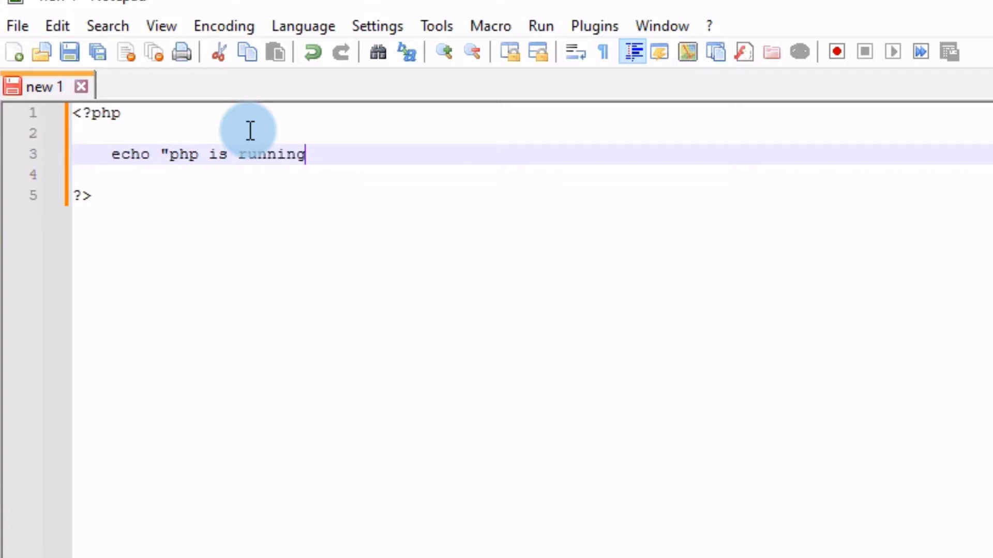
text(;)
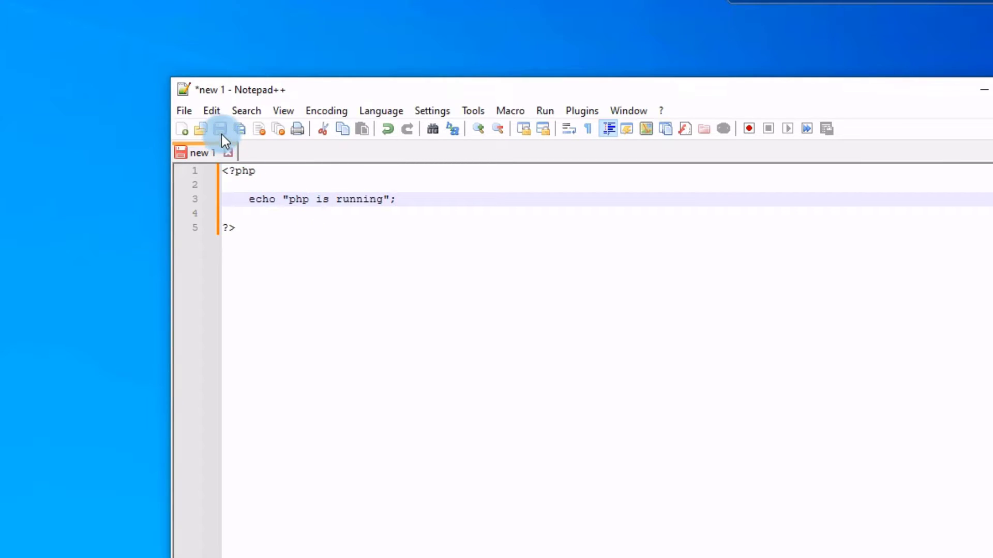
Name the script index.php, browse to C: > Apache24 > htdocs, and save it there.
click(221, 130)
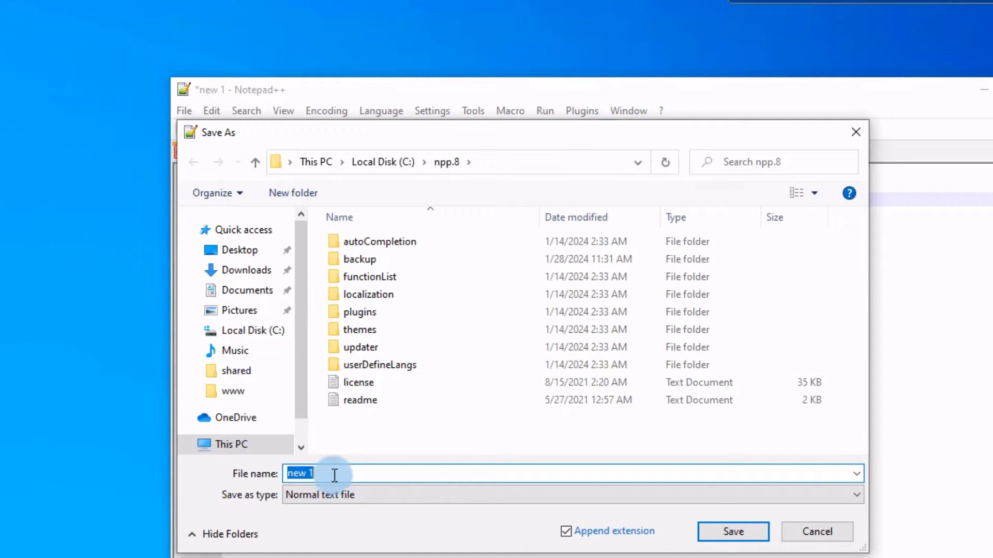
text(index.php)
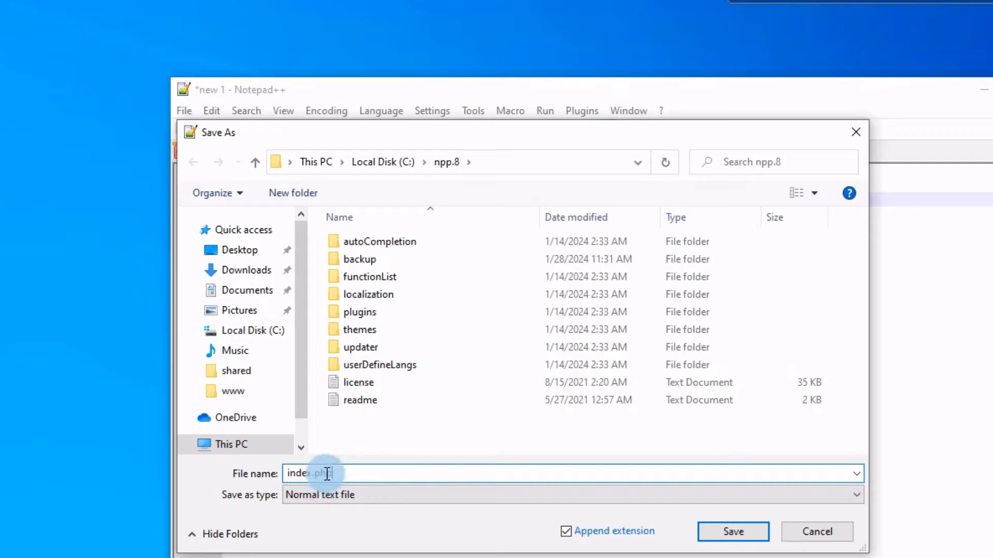
click(254, 331)
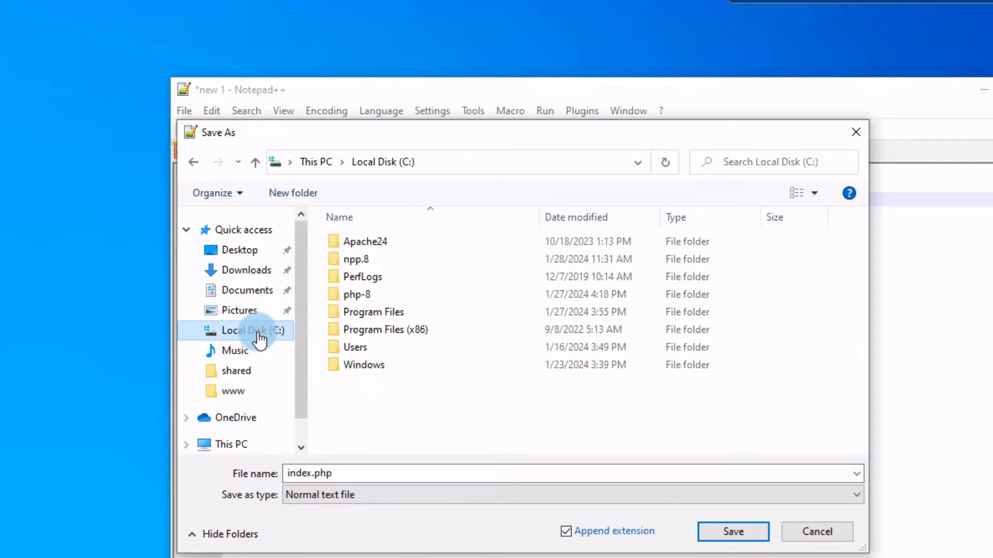
click(374, 241)
double_click(373, 241)
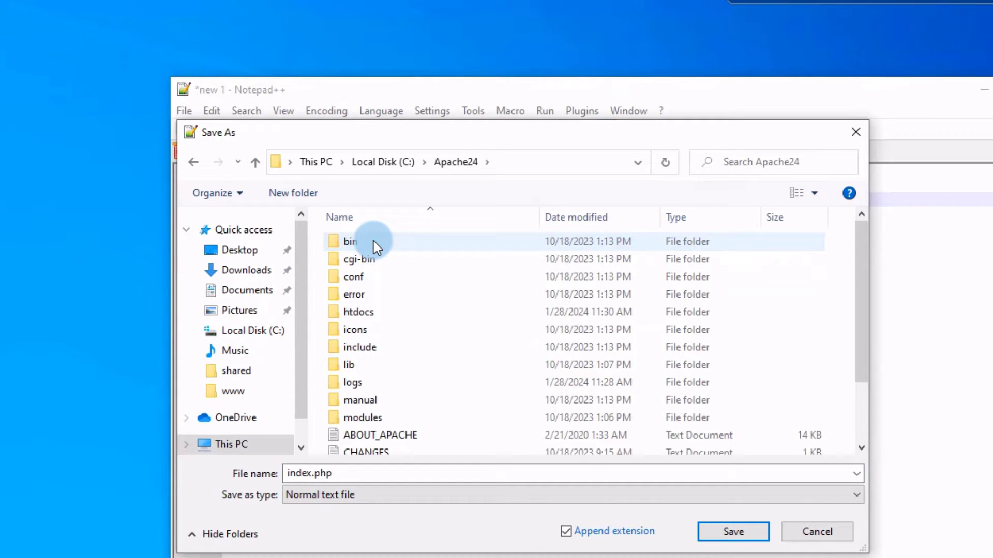
click(361, 313)
double_click(361, 314)
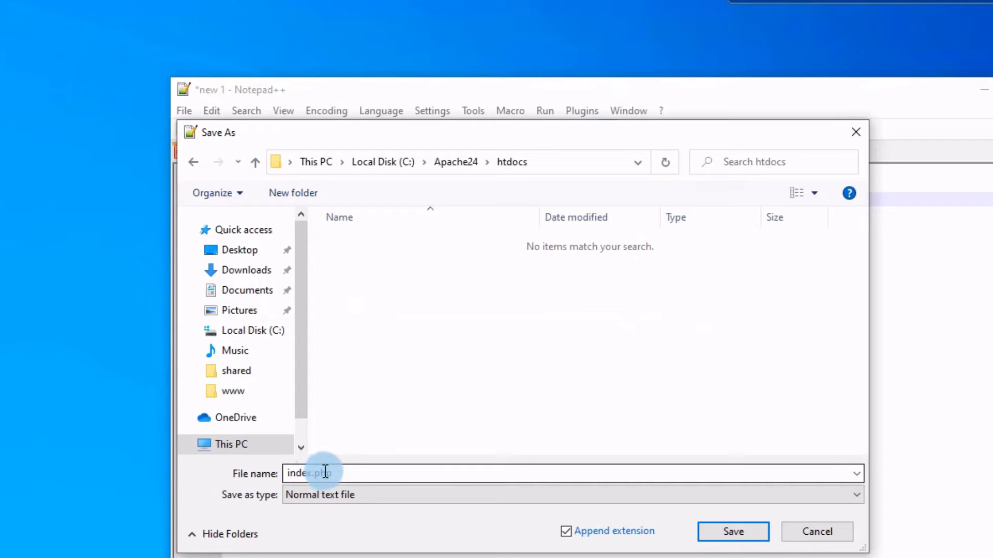
click(732, 532)
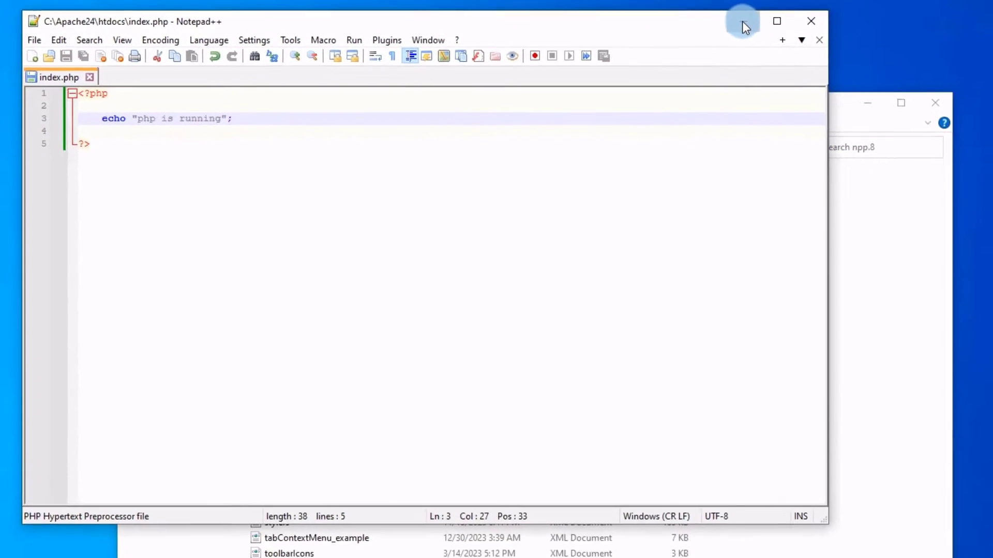
Minimize Notepad++ and the npp.8 window, check htdocs lists index as a PHP File, and return to Firefox.
click(854, 64)
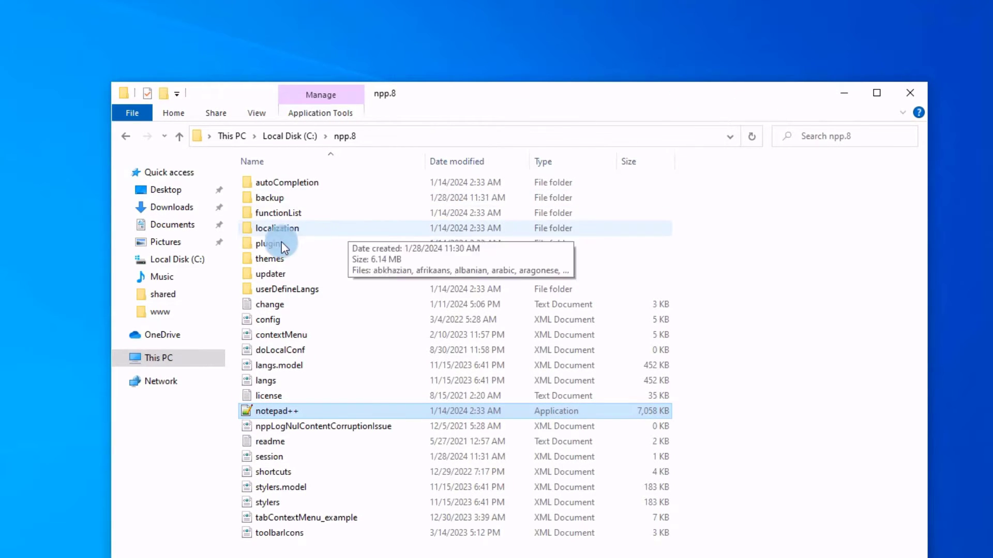
click(845, 92)
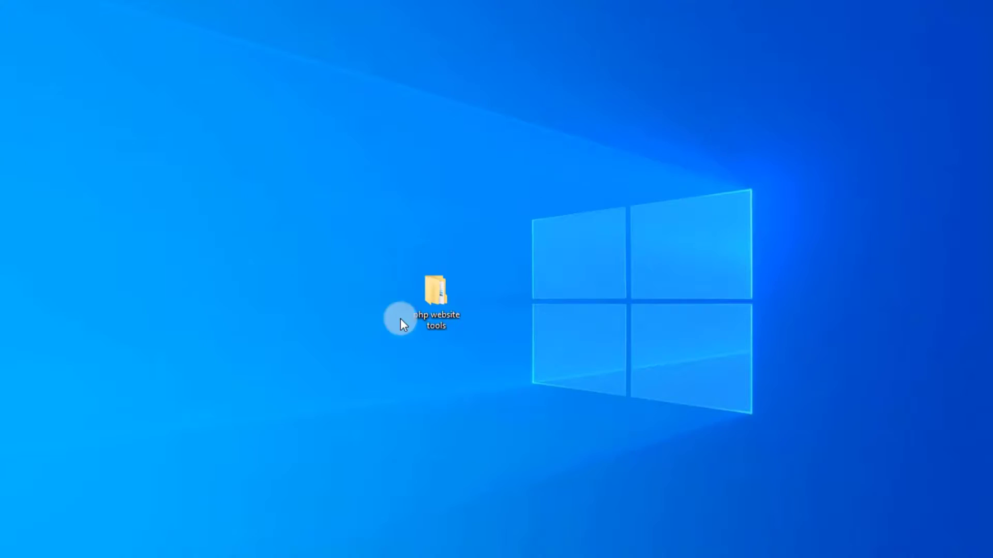
mouse_move(368, 547)
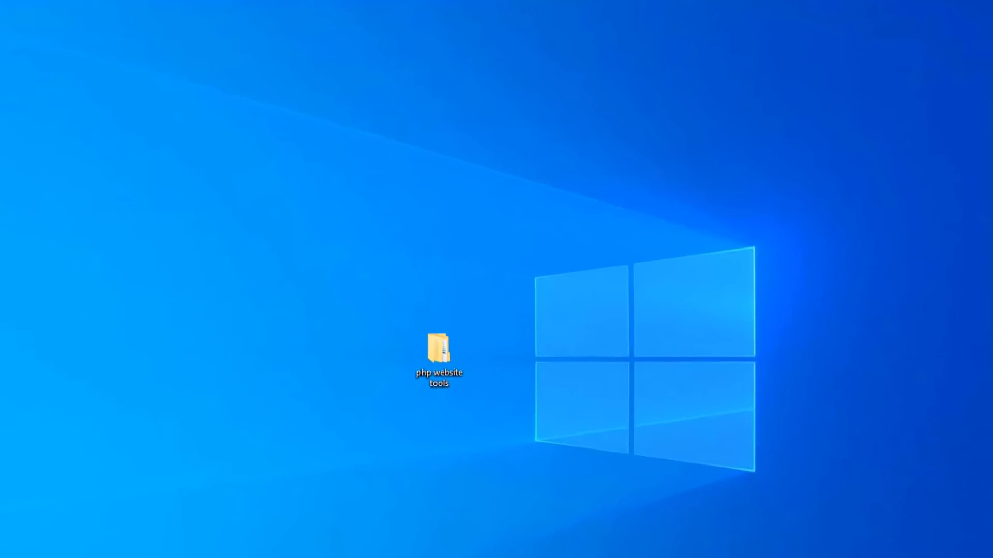
click(106, 556)
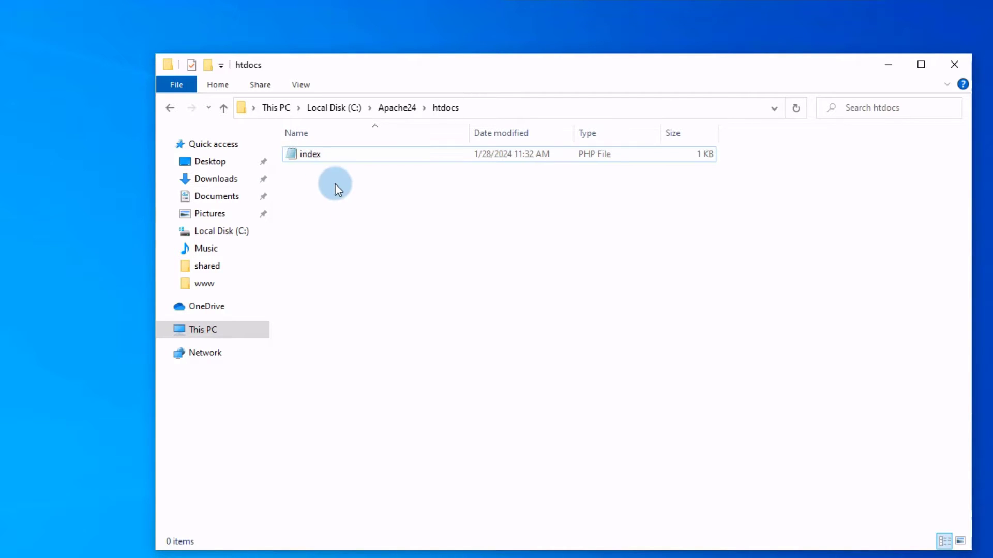
mouse_move(318, 157)
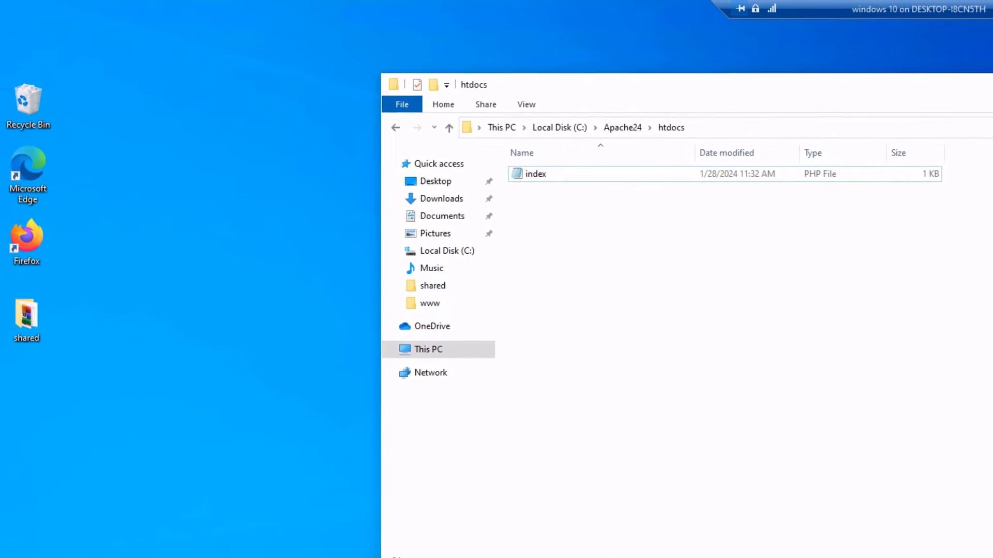
key(alt+Tab)
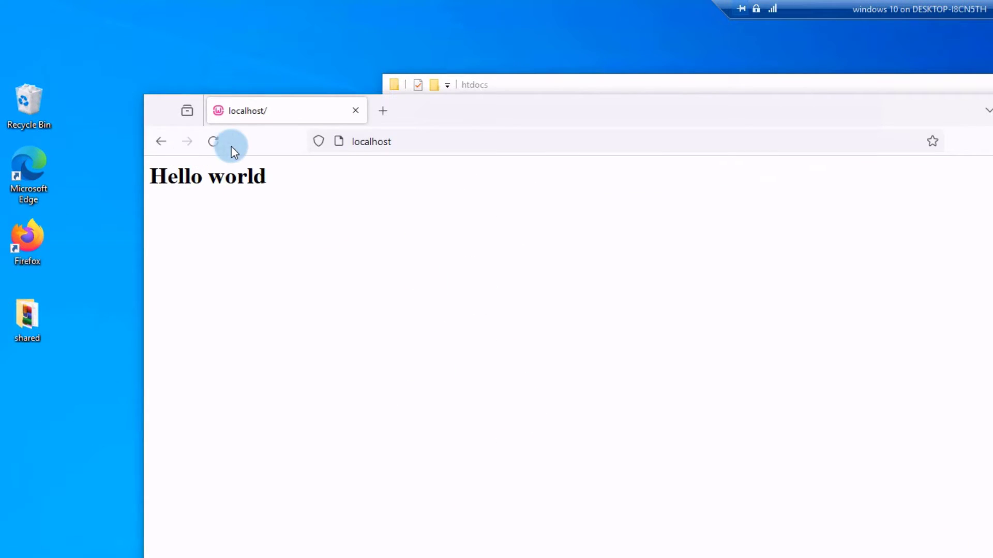
Reload localhost and open index.php from the Index of / listing, which loads blank.
drag(480, 118, 556, 127)
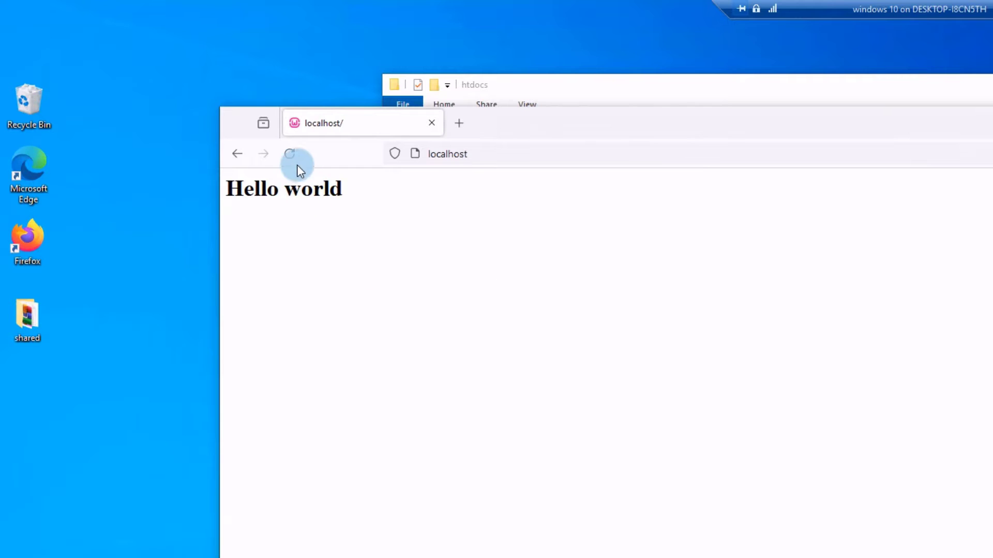
click(289, 153)
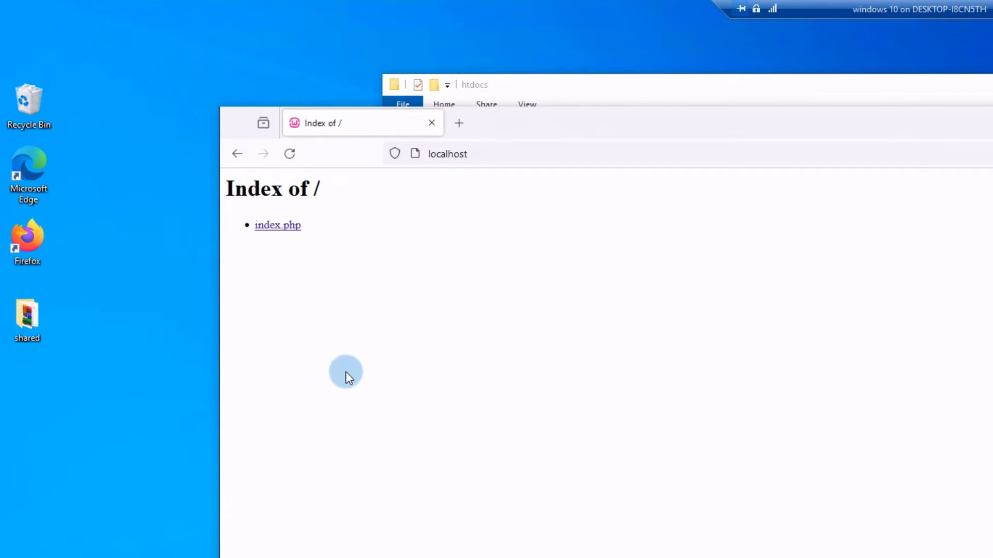
click(278, 227)
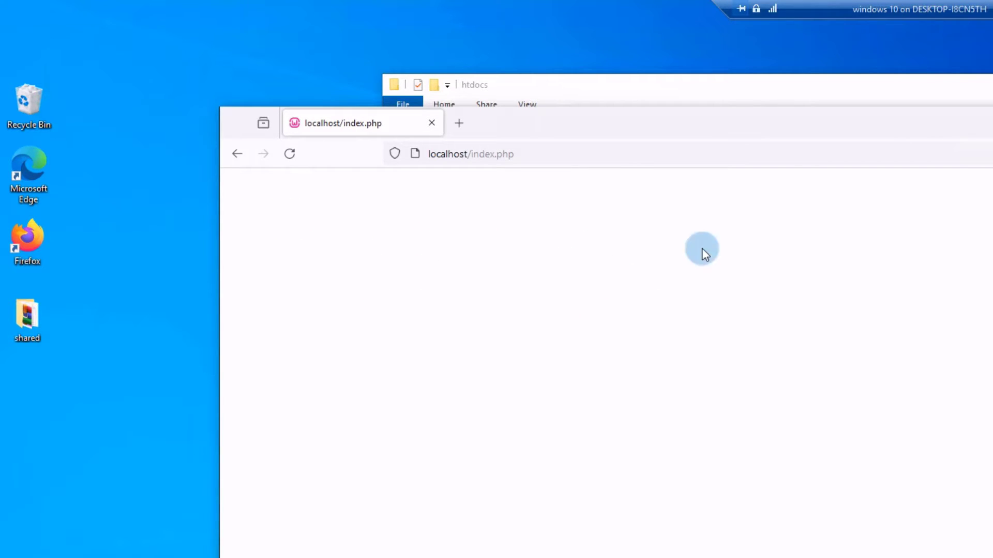
drag(822, 129, 726, 111)
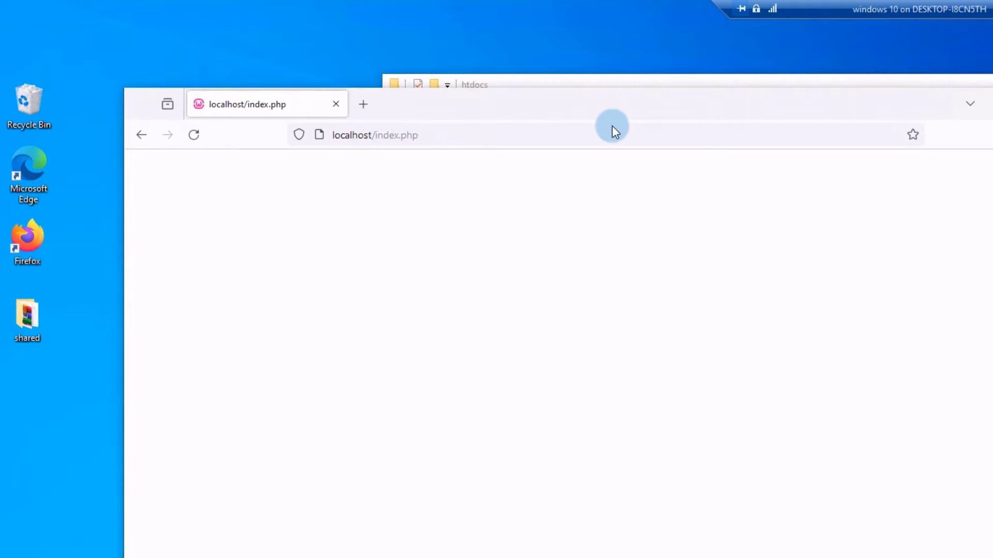
click(143, 135)
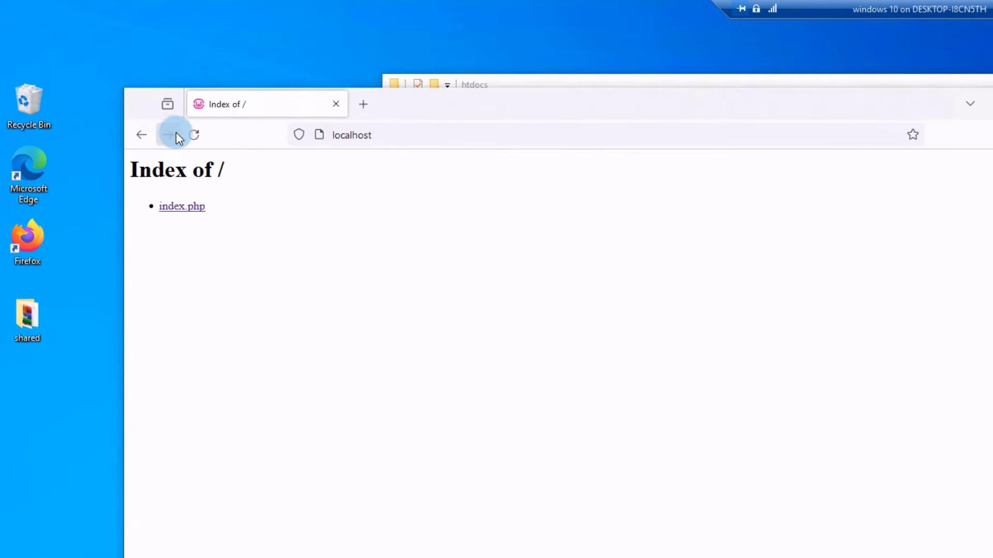
click(184, 209)
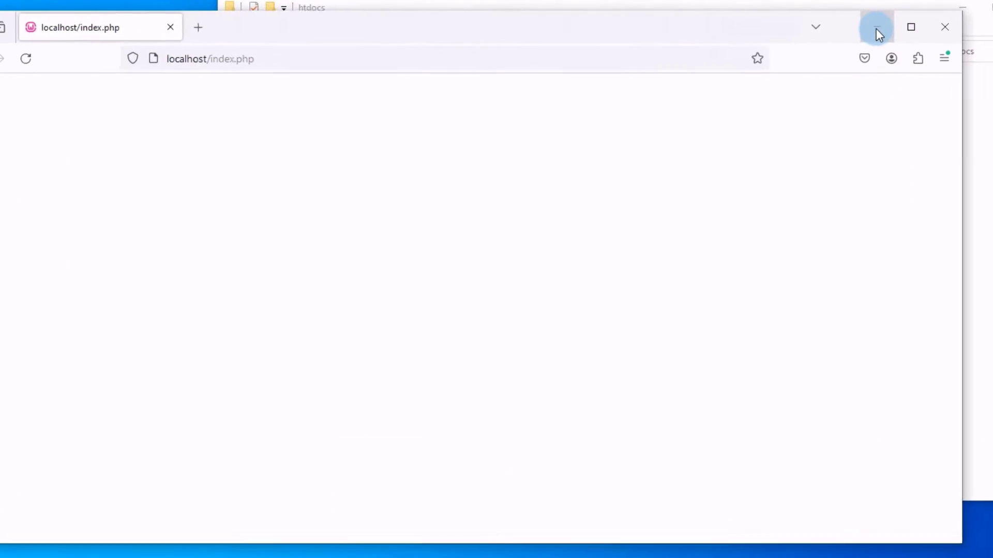
Minimize Firefox and browse through This PC to the C:\Apache24\conf folder.
click(838, 23)
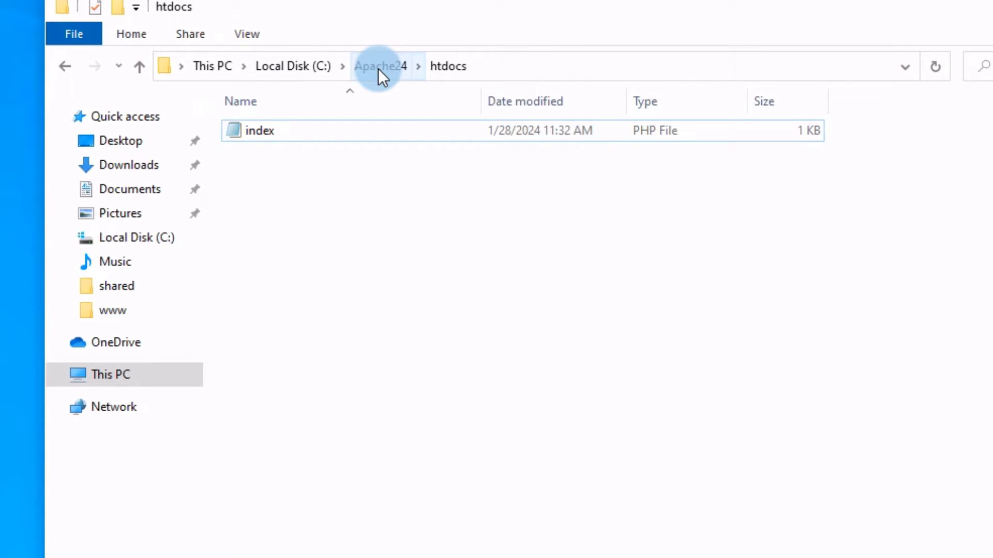
click(113, 383)
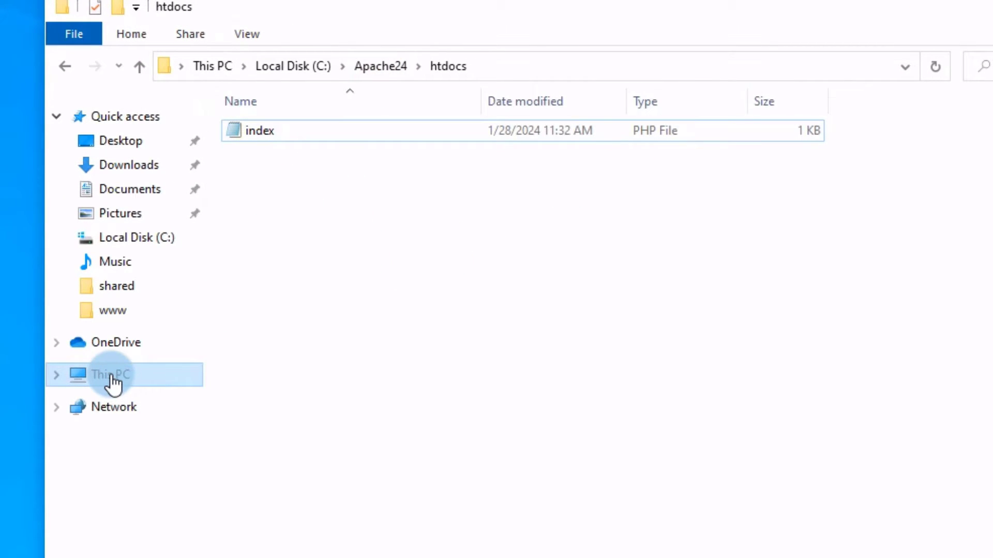
double_click(596, 345)
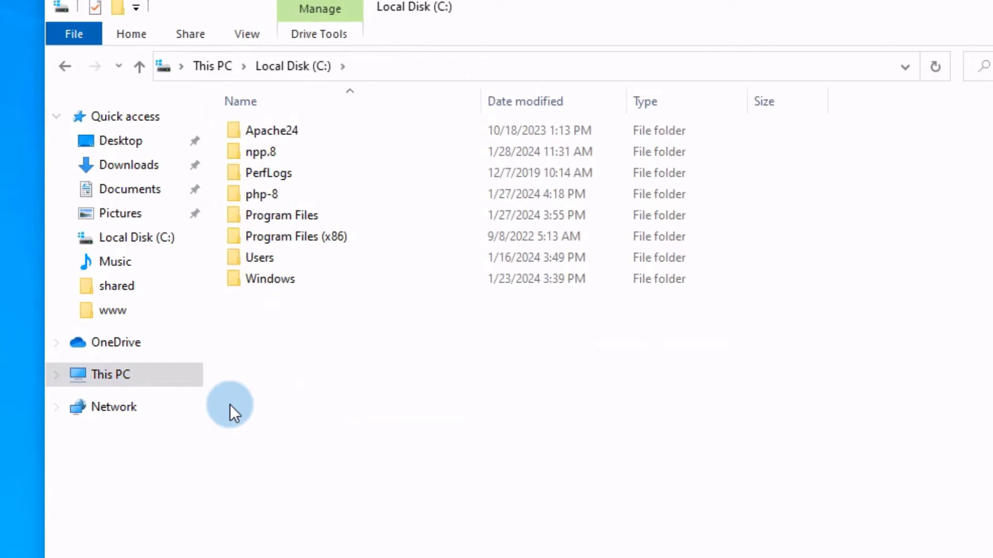
double_click(273, 131)
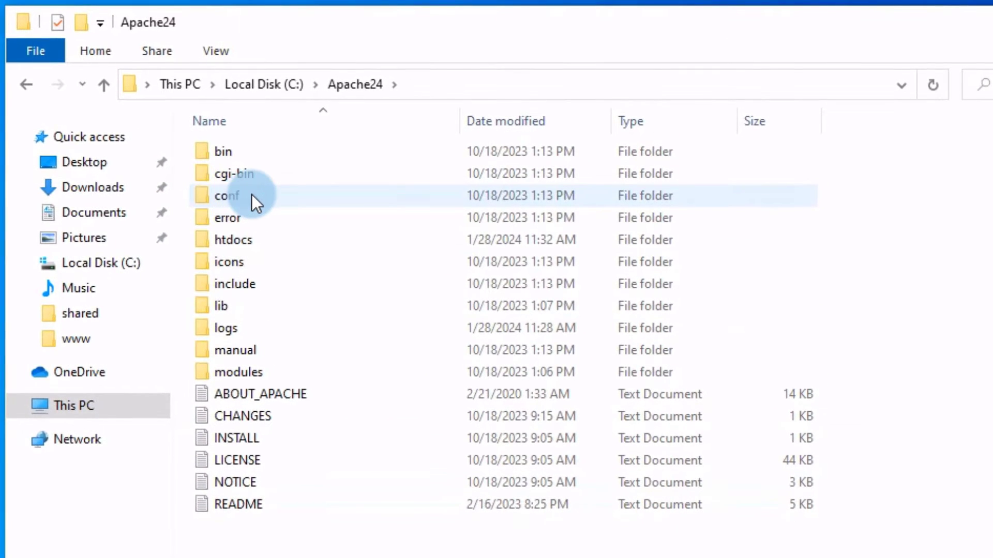
double_click(236, 197)
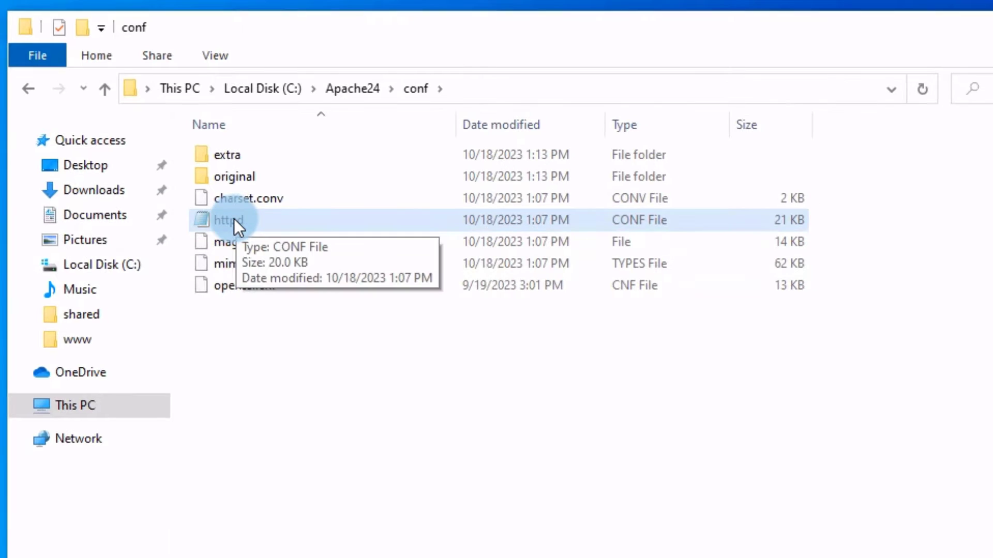
Open httpd with Notepad, keeping 'Always use this app' checked for .conf files.
right_click(232, 218)
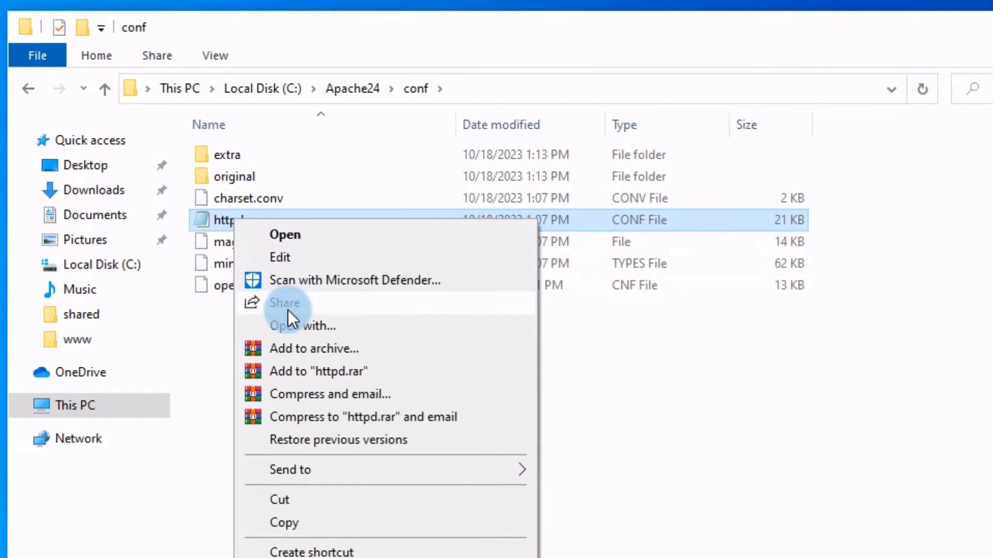
click(287, 328)
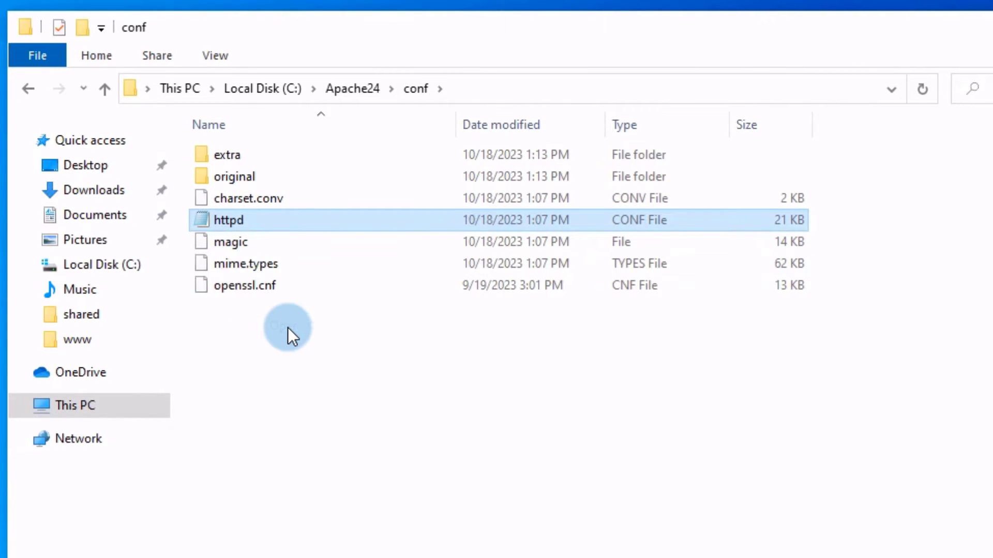
click(217, 268)
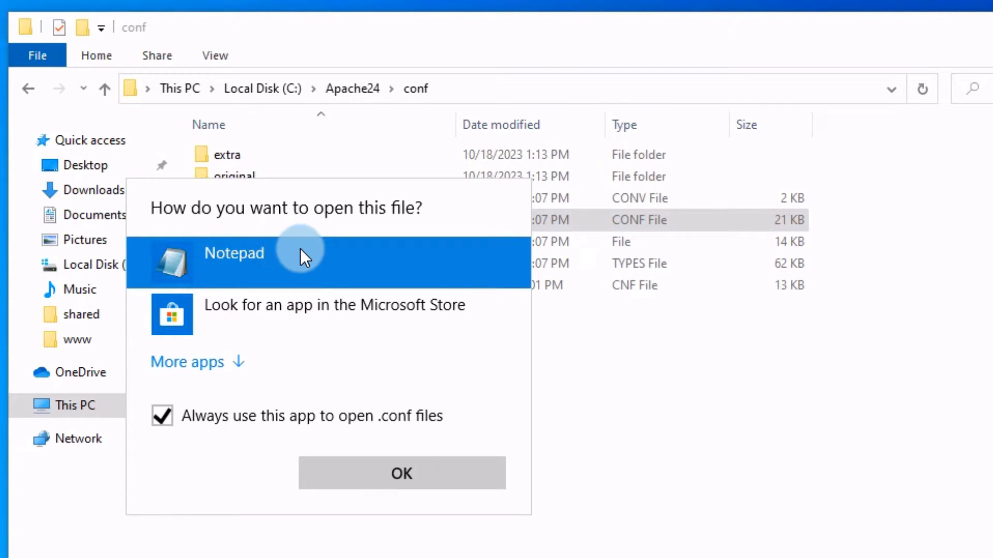
click(399, 473)
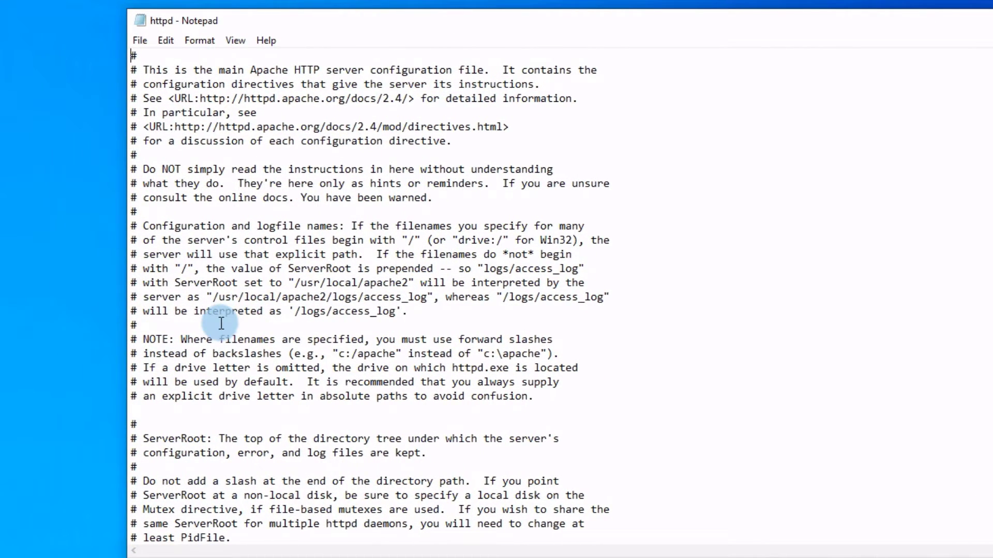
Delete the lone '#' below the foo_module LoadModule example in httpd.
scroll(221, 323, down, 6)
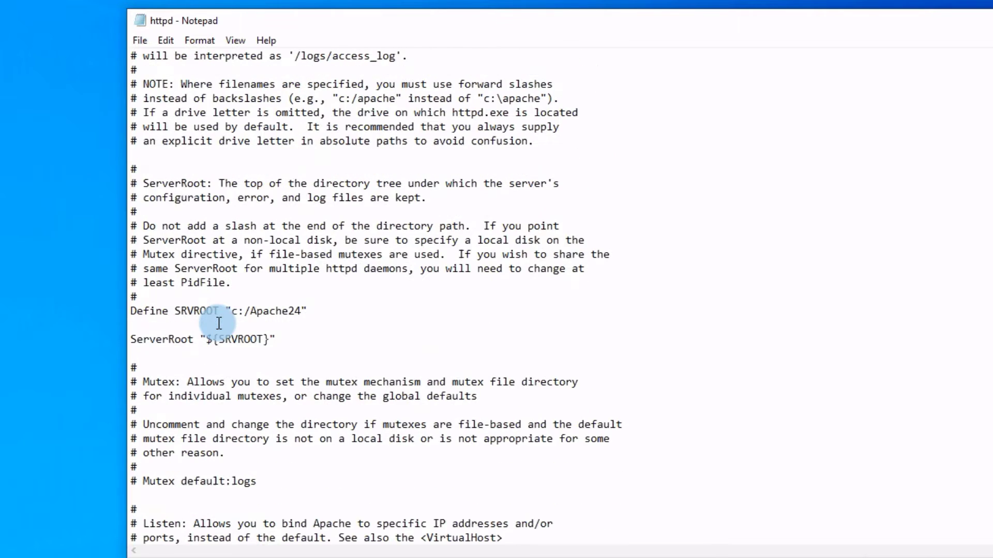
scroll(218, 323, down, 14)
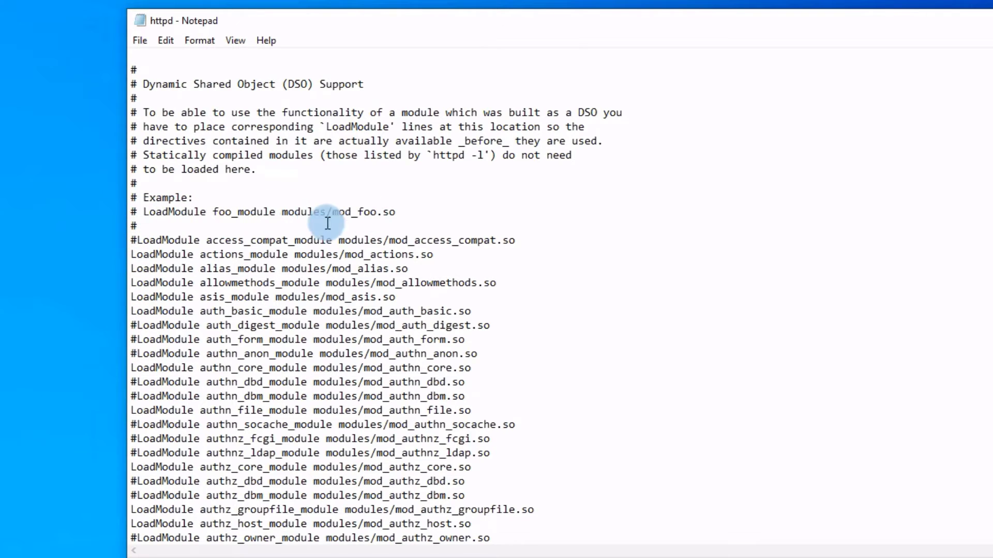
click(153, 226)
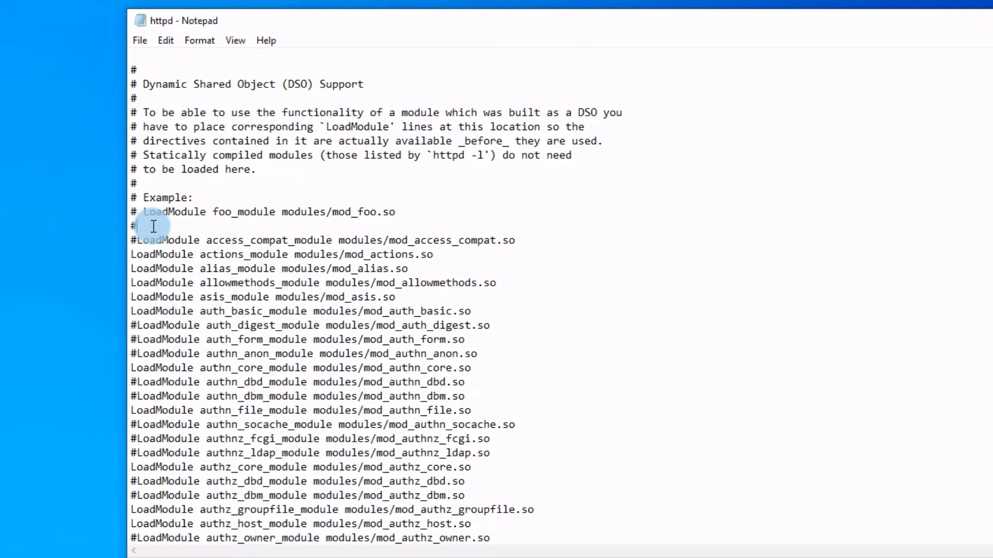
key(BackSpace)
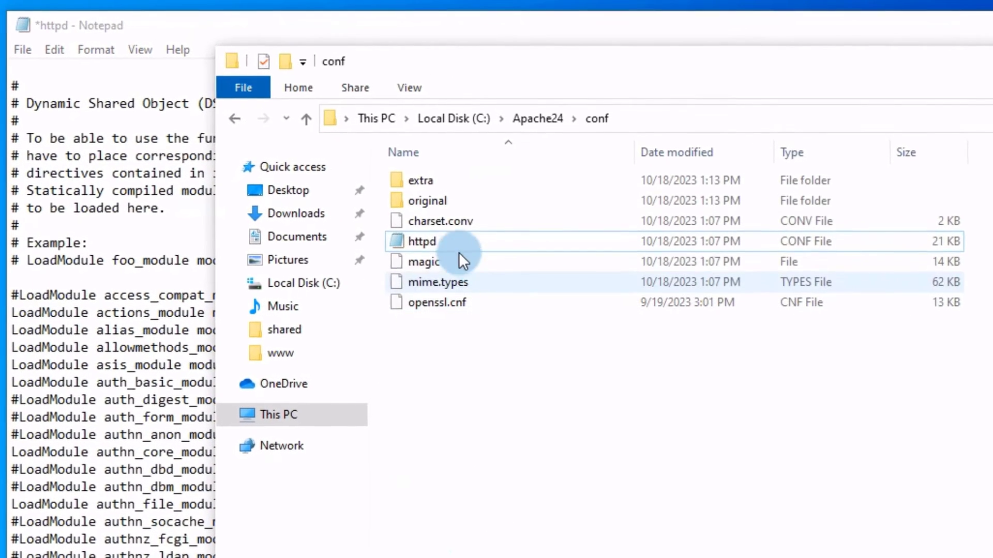
Browse from This PC to the C:\php-8 folder.
click(271, 417)
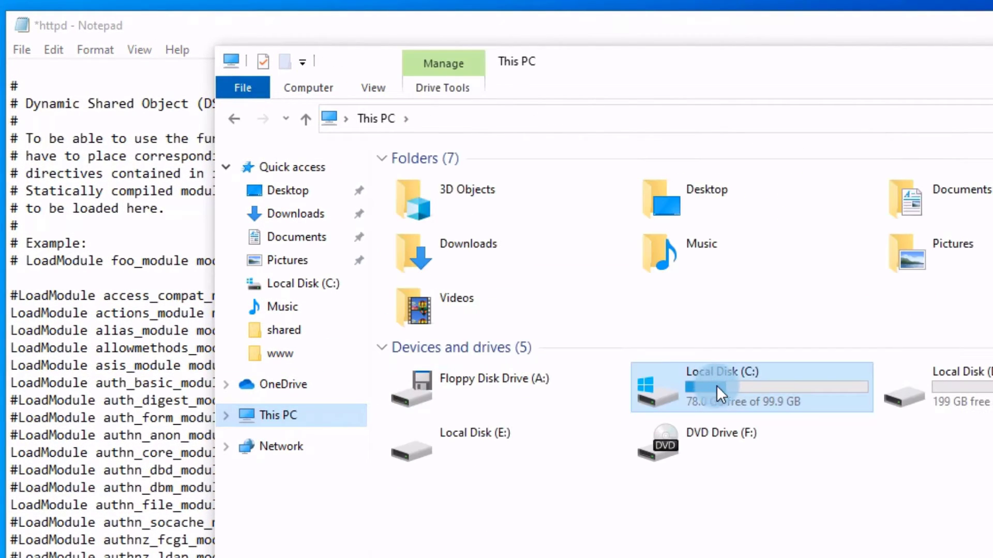
double_click(733, 384)
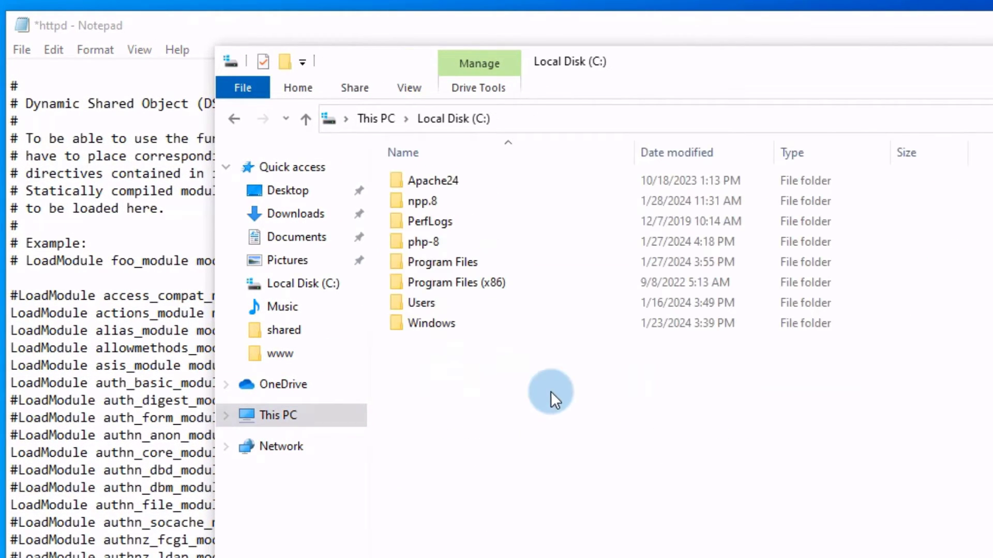
click(415, 242)
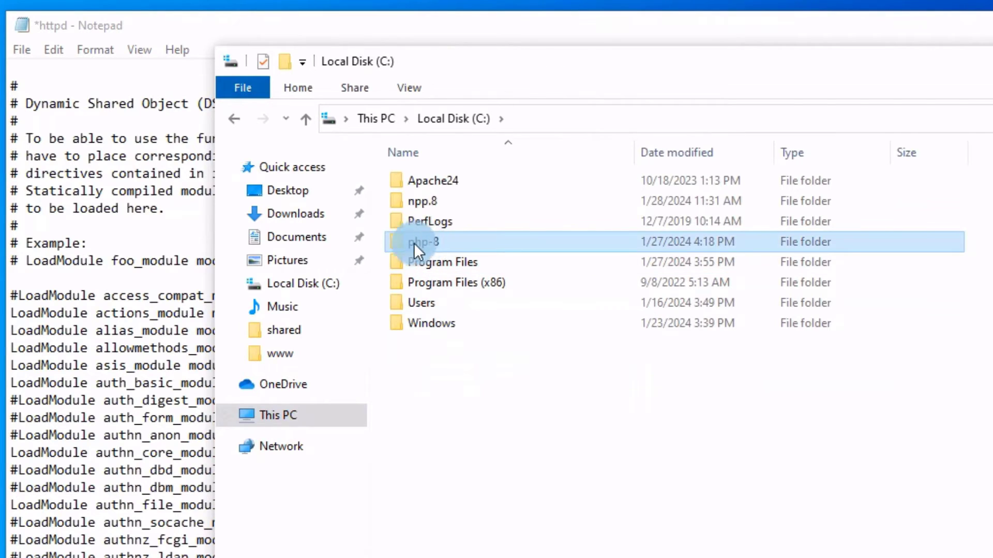
double_click(448, 241)
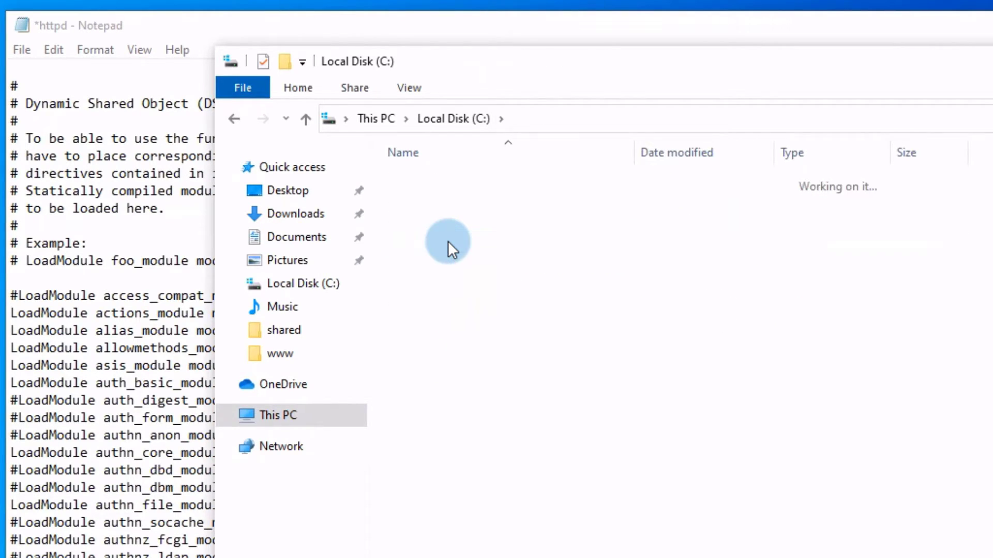
scroll(474, 496, down, 4)
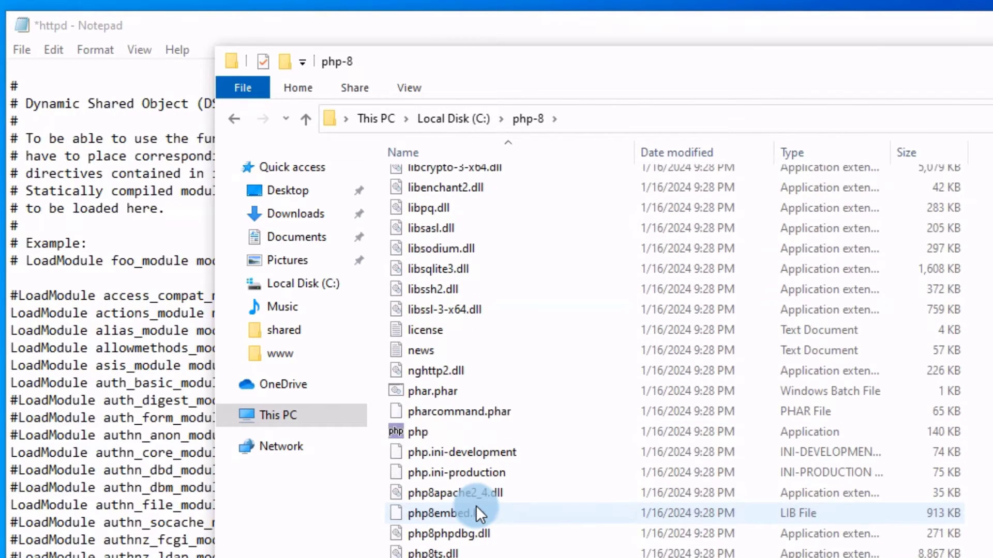
scroll(476, 509, up, 4)
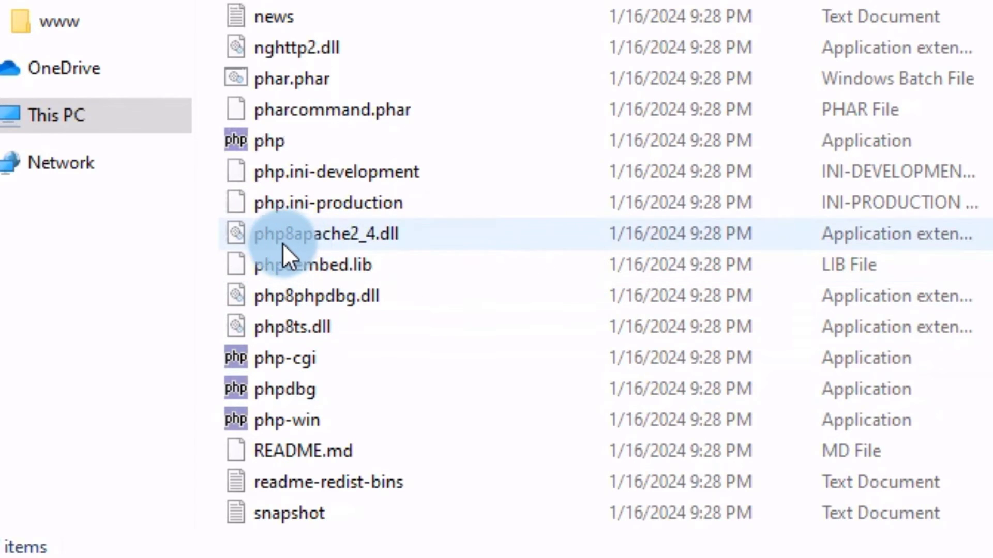
Copy the full file name php8apache2_4.dll from its rename box.
click(296, 234)
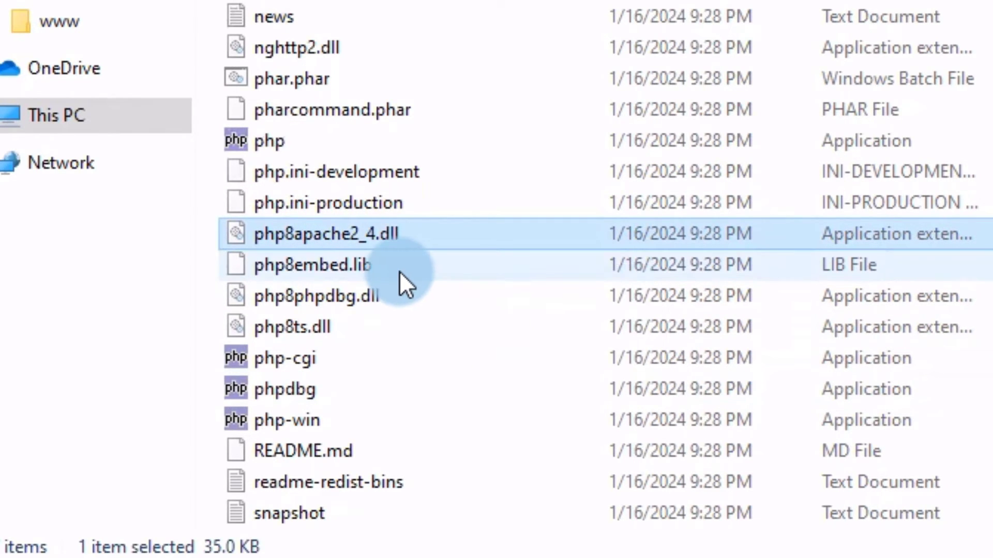
right_click(320, 233)
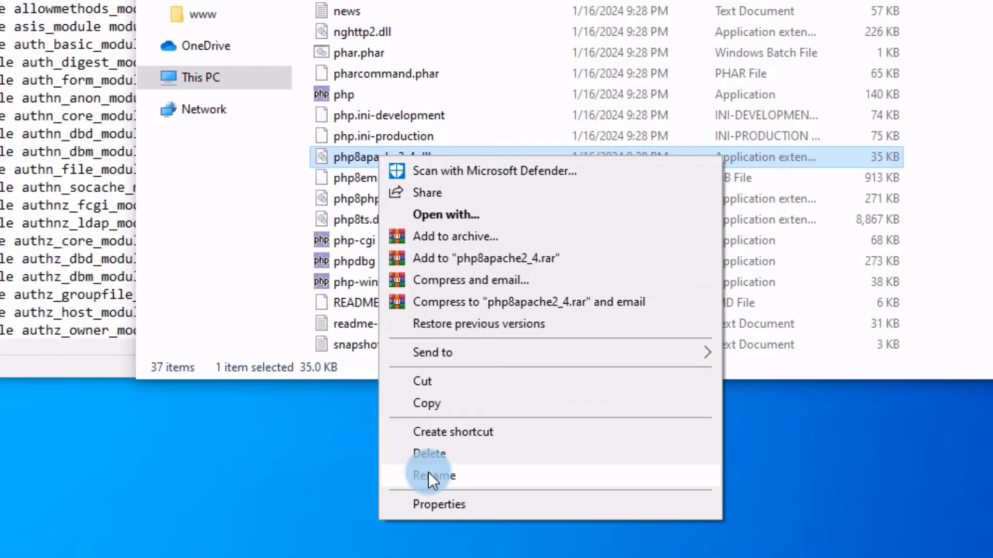
click(423, 517)
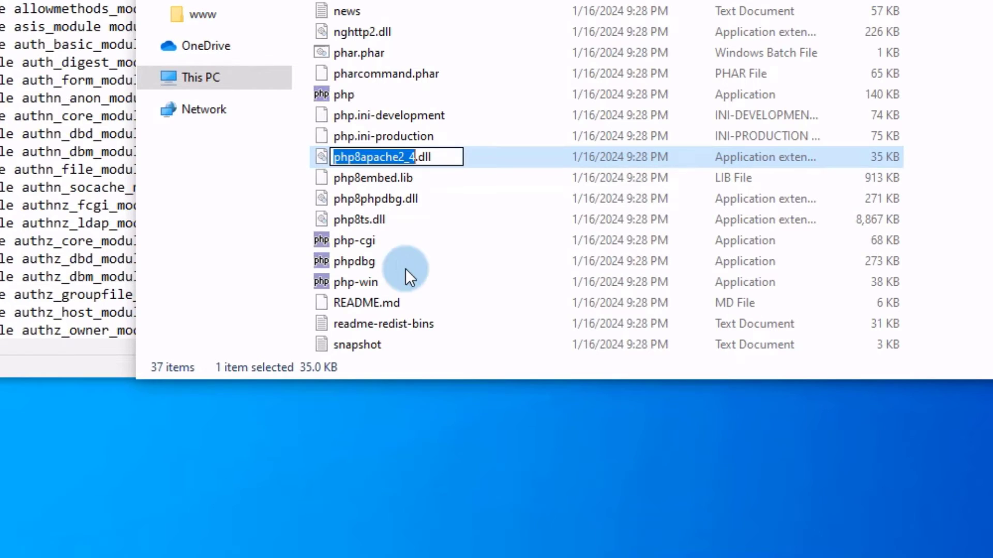
drag(432, 156, 332, 162)
key(ctrl+c)
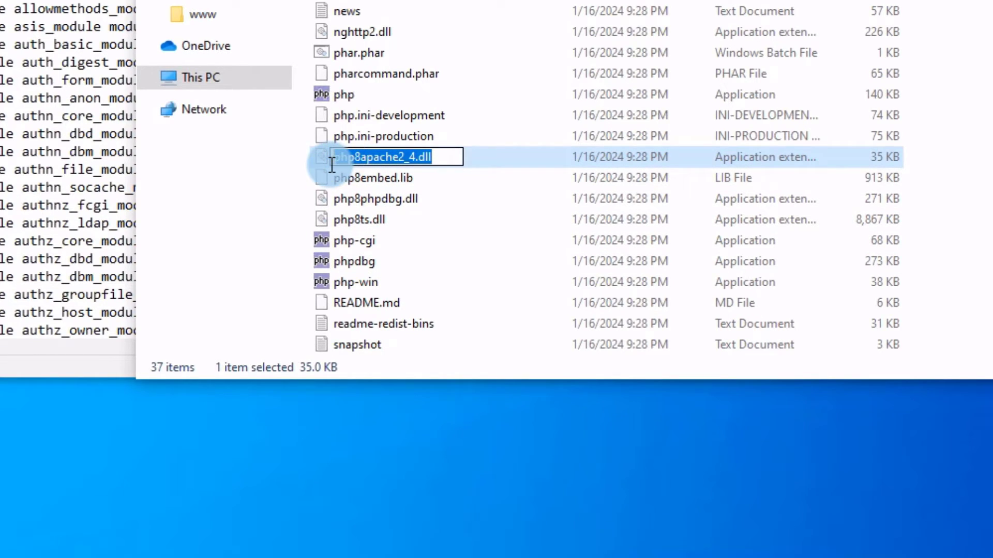
right_click(368, 157)
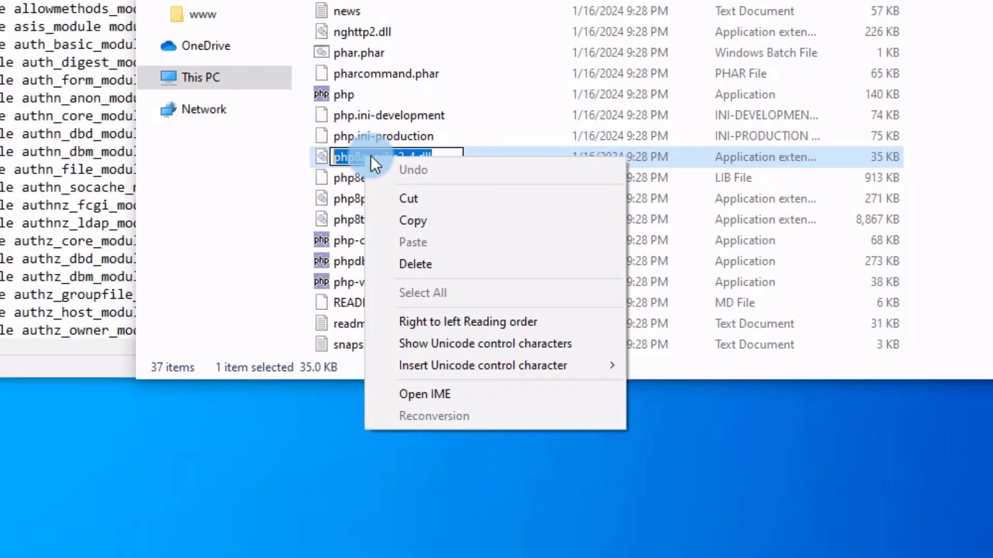
click(410, 221)
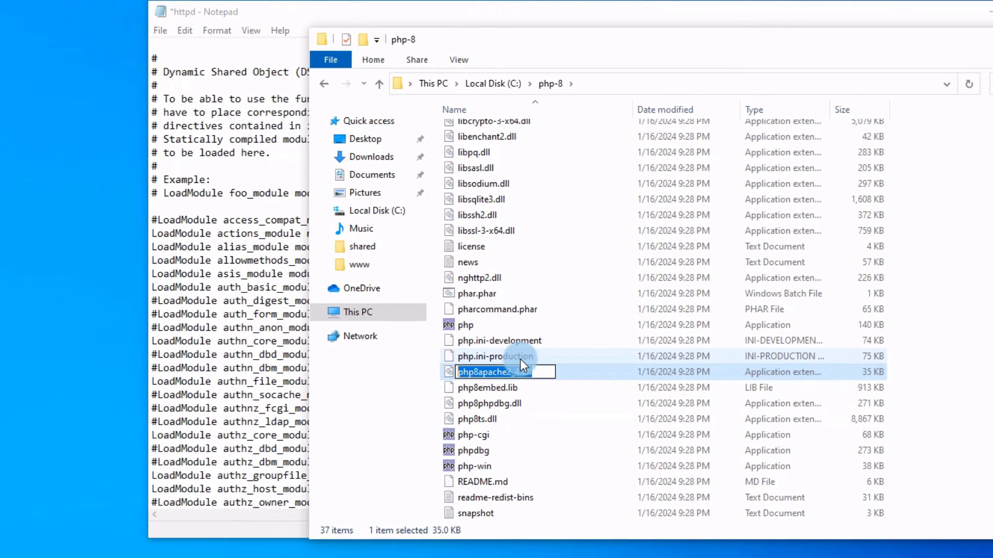
Add the line 'LoadModule php_module php8apache2_4.dll' under the foo_module example in httpd.
click(415, 135)
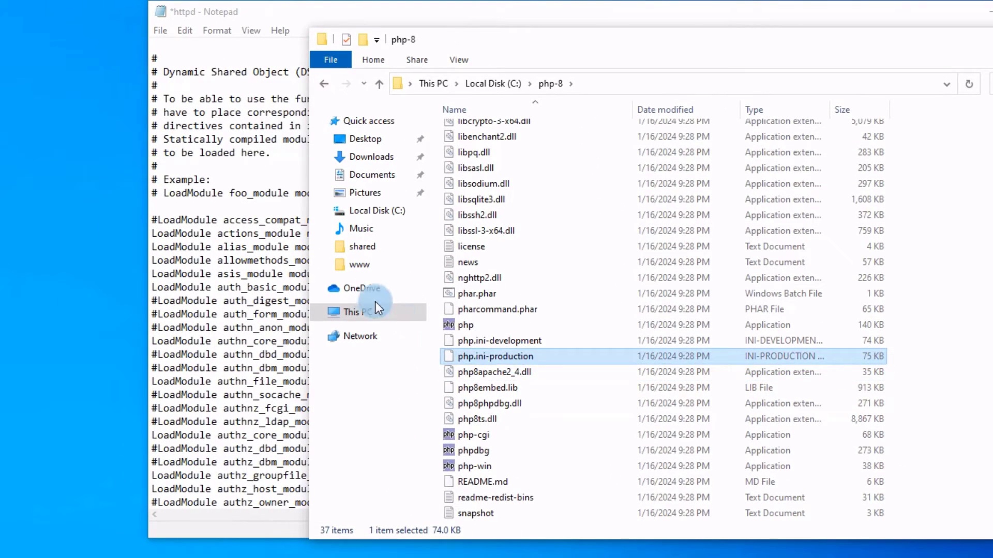
click(185, 206)
text(Load)
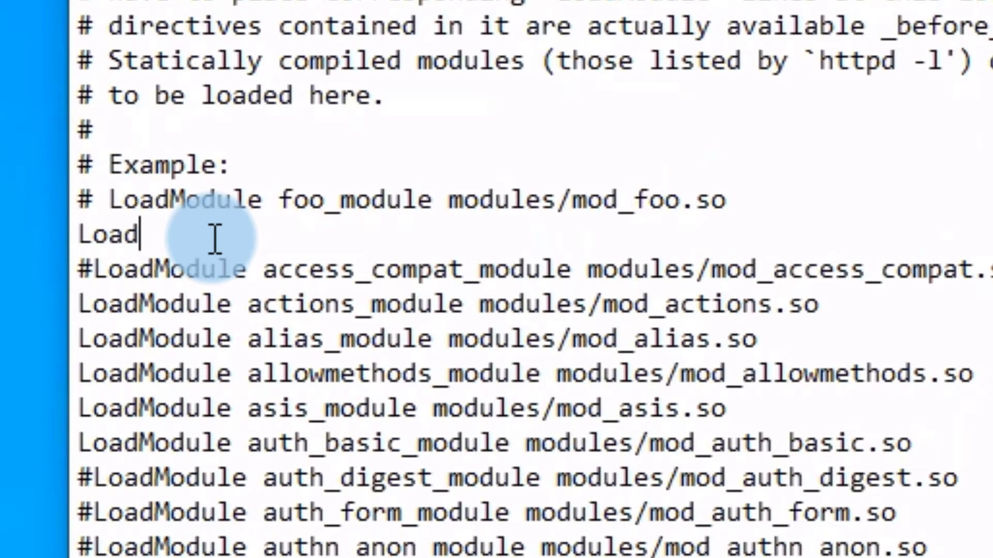
text(Module)
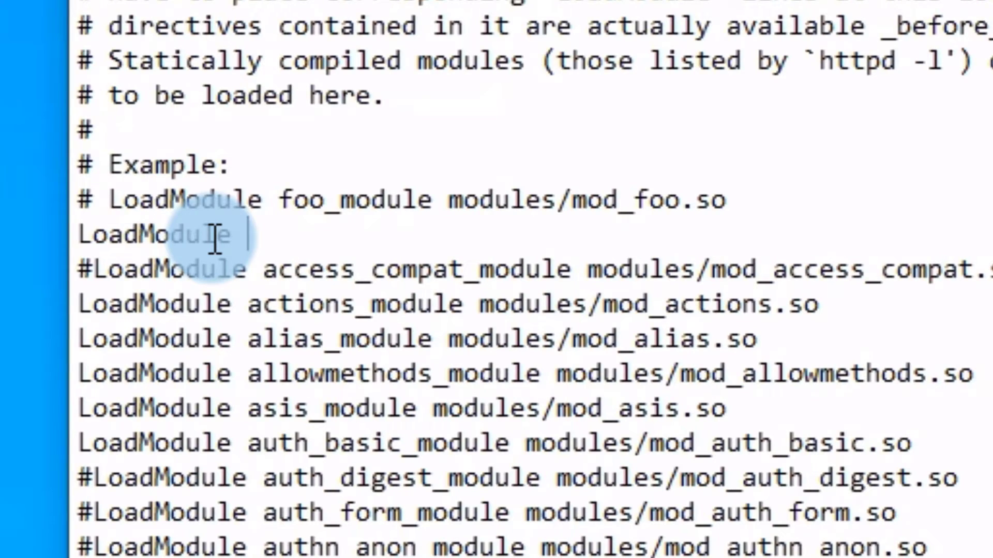
text( php)
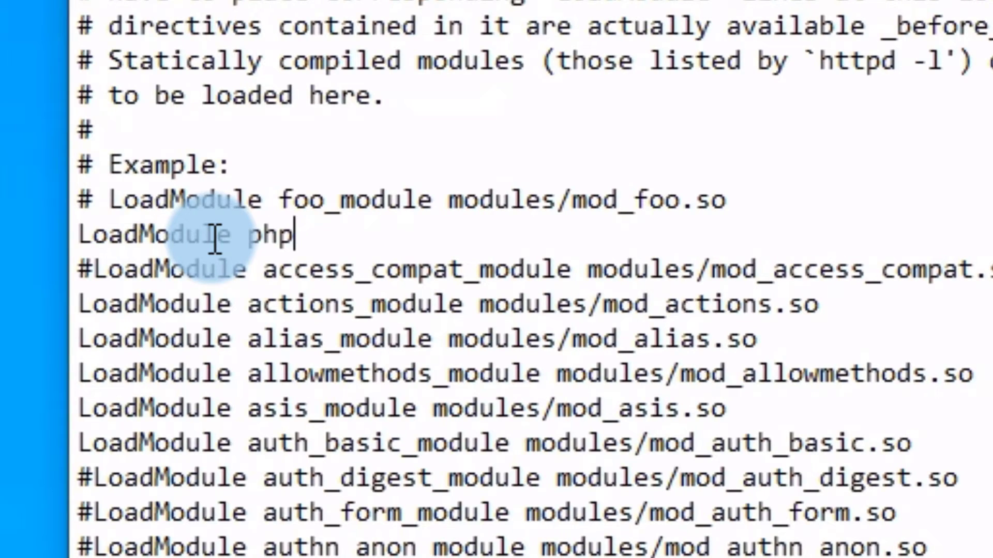
text(_)
text(mo)
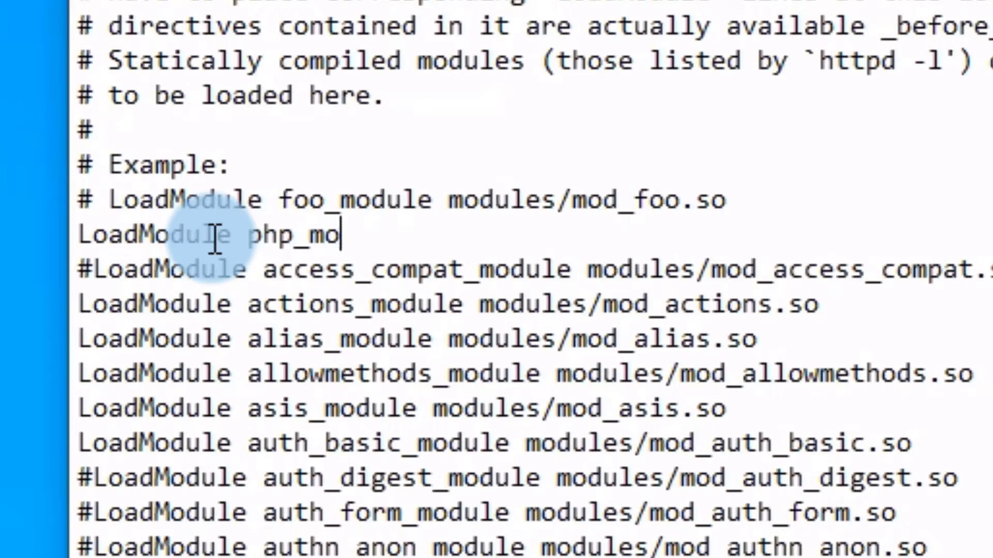
text(duce)
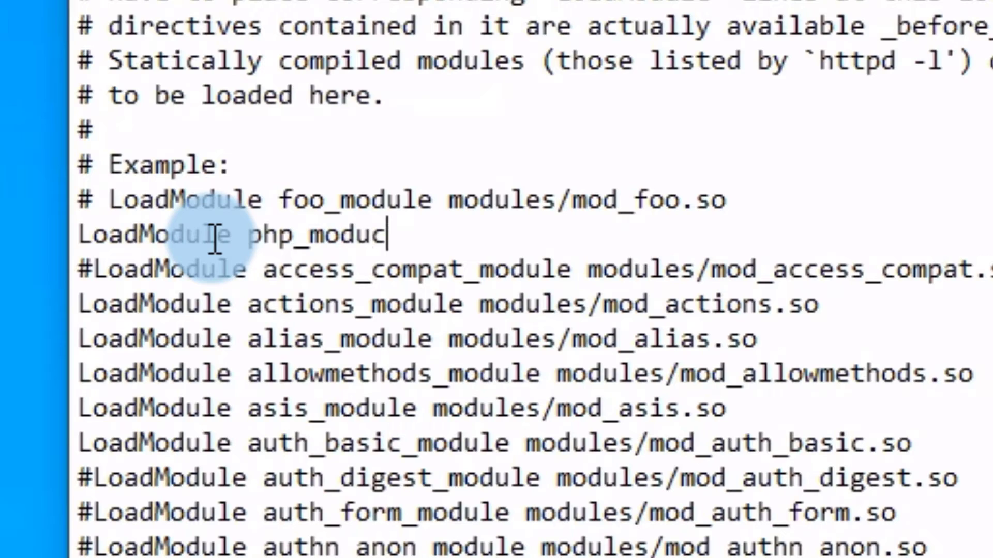
key(BackSpace)
key(BackSpace)
text(le)
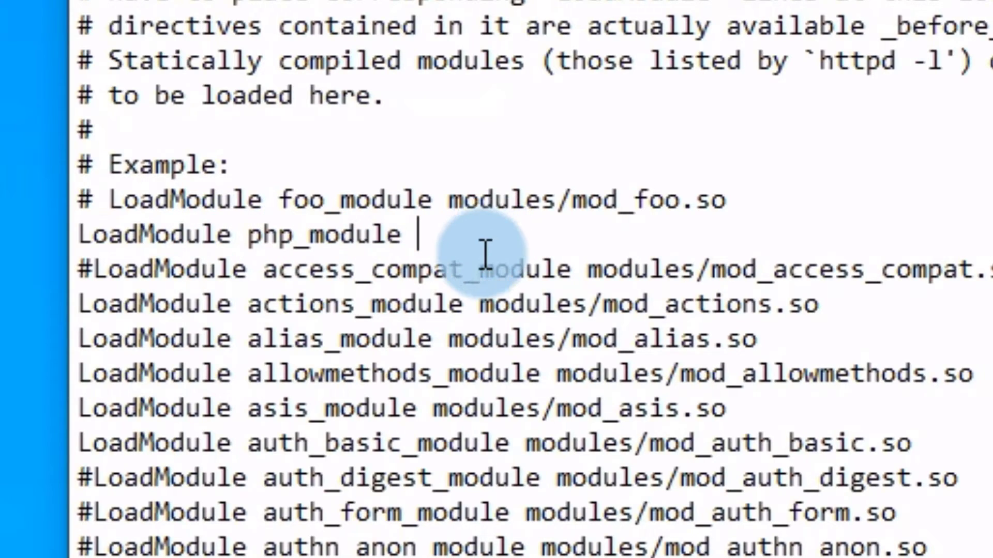
key(ctrl+v)
click(425, 242)
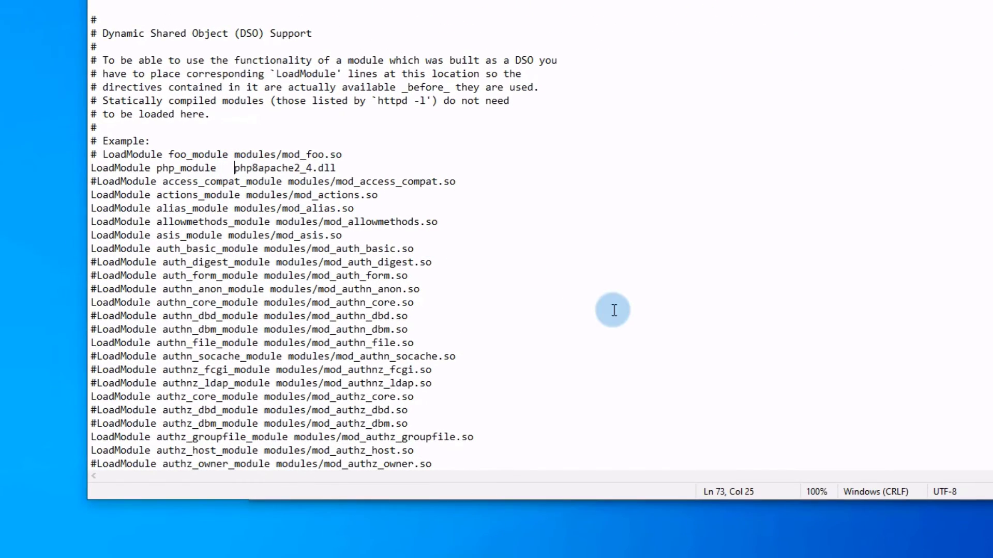
key(alt+Tab)
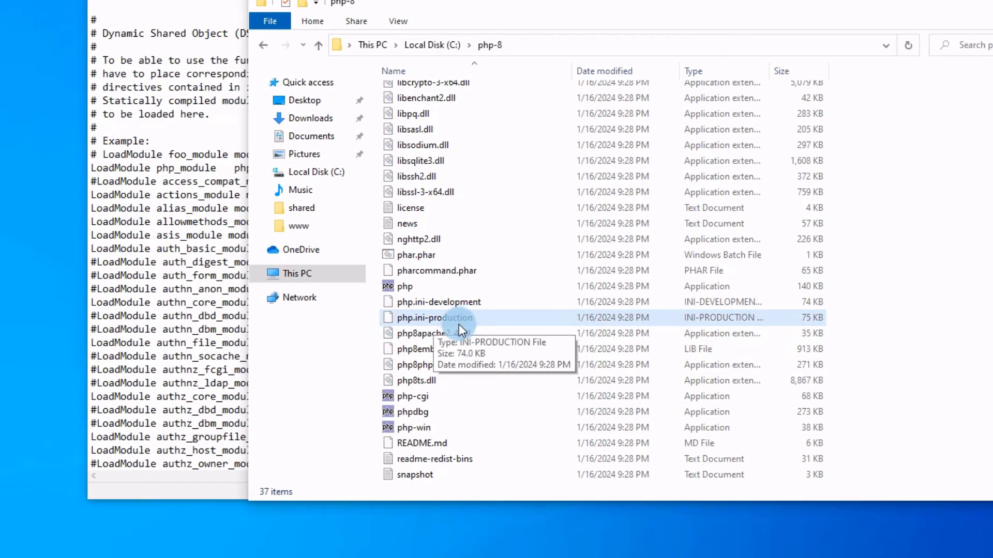
Copy the C:\php-8 path from the address bar and return to httpd in Notepad.
click(529, 43)
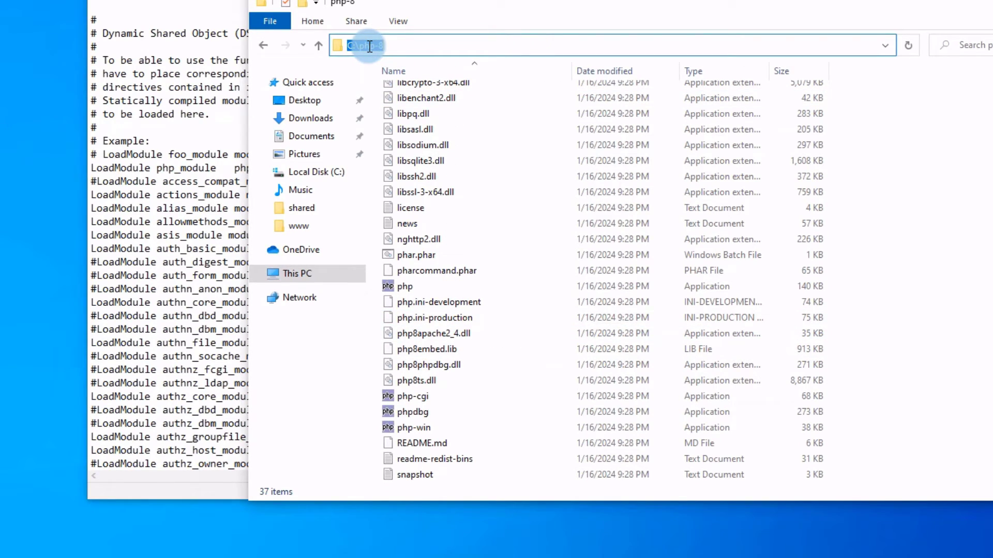
right_click(369, 46)
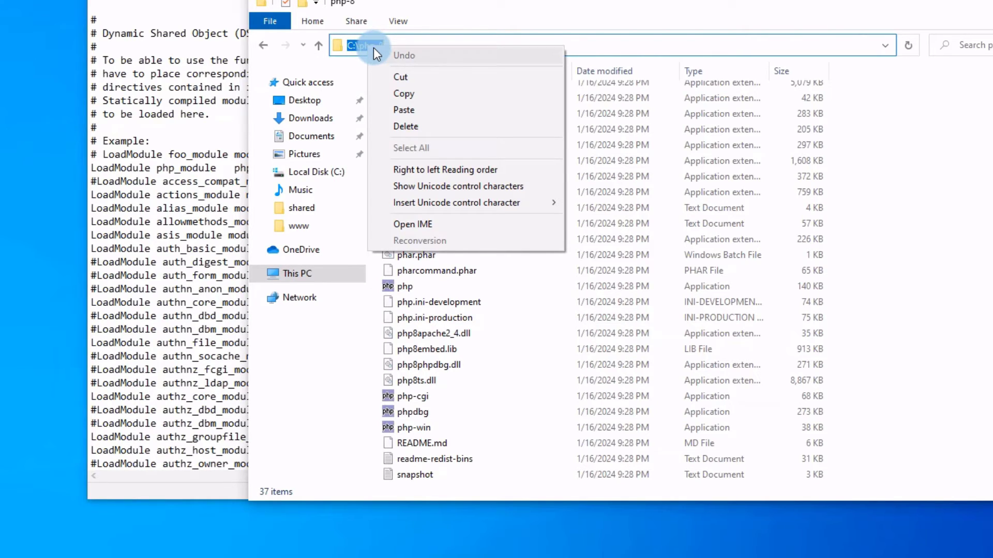
click(408, 95)
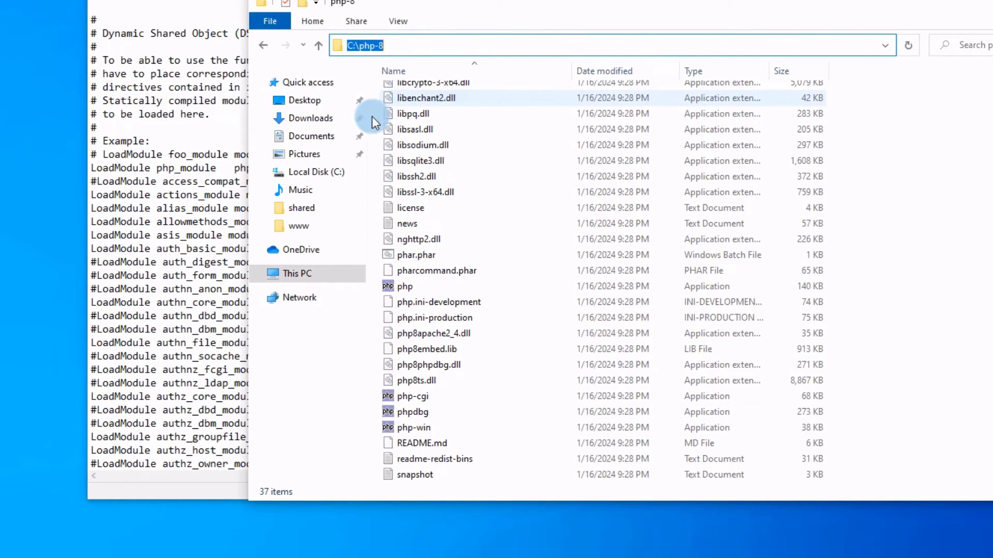
click(236, 167)
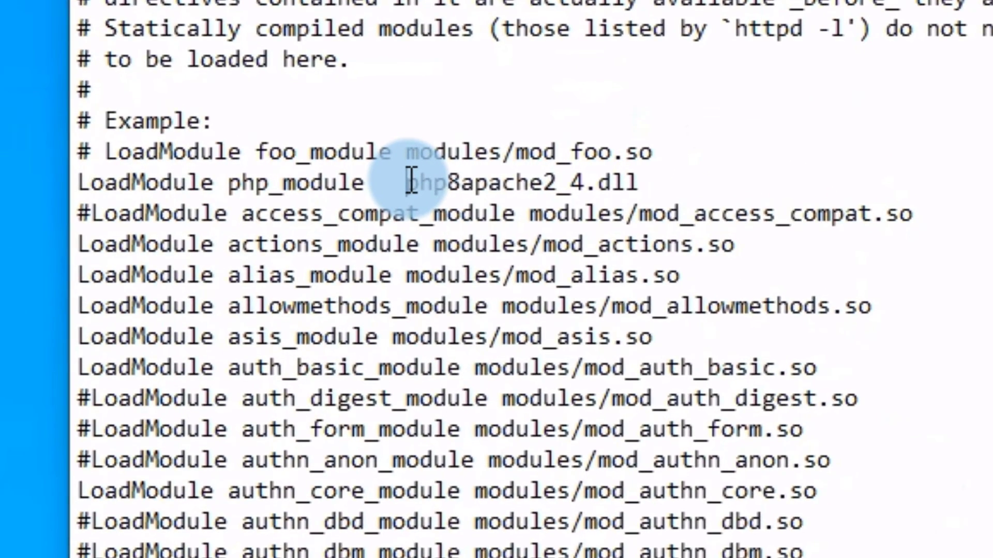
Change the module line to LoadModule php_module "C:\php-8\php8apache2_4.dll" with quotes.
right_click(233, 167)
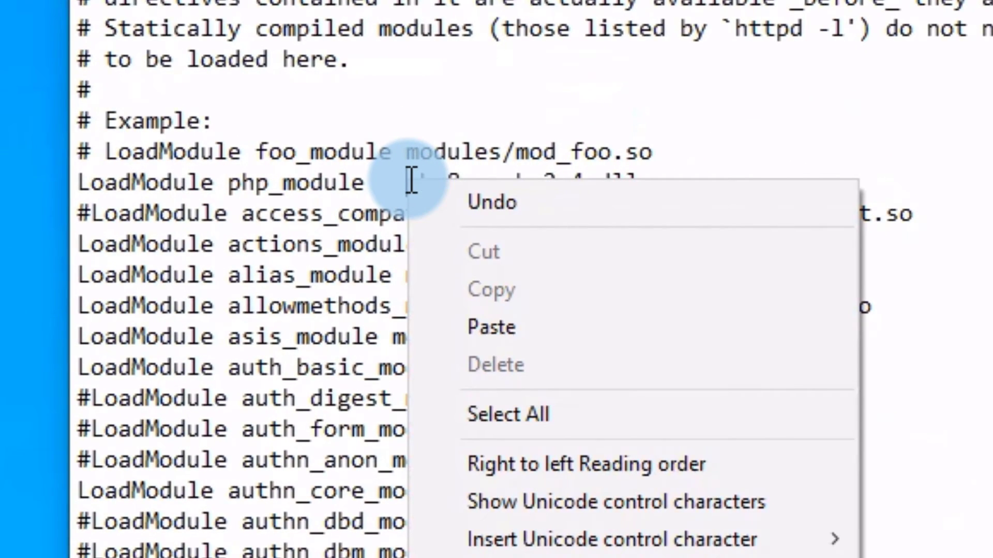
click(483, 331)
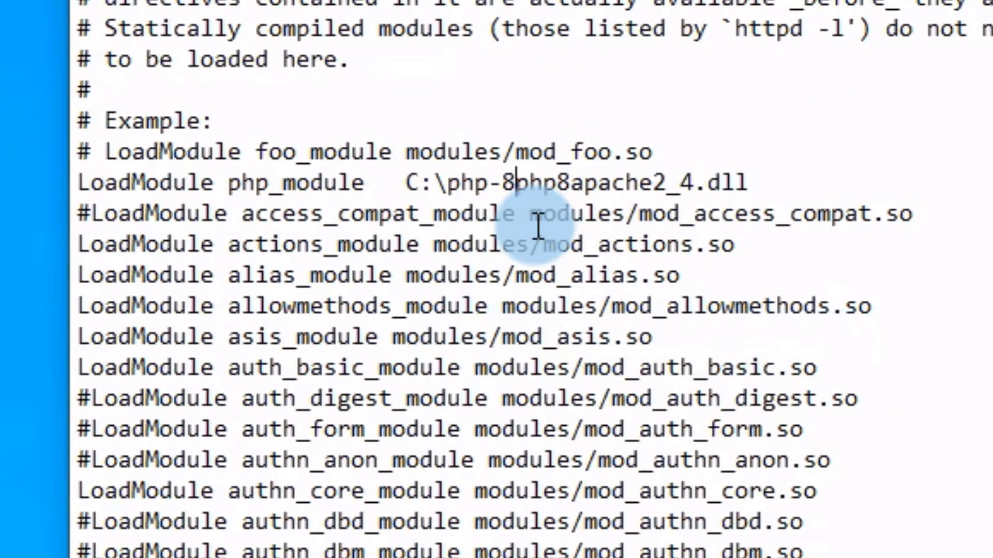
text(\)
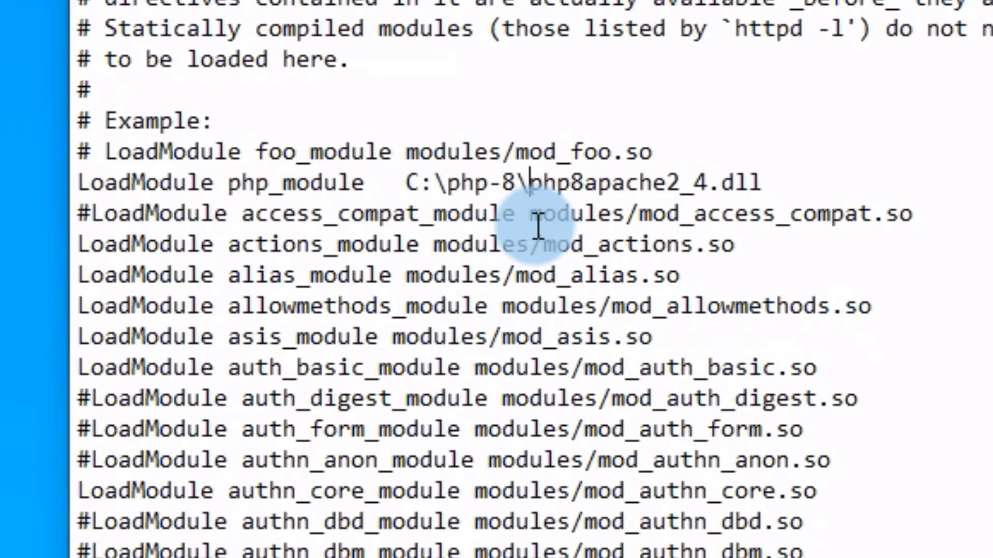
click(407, 173)
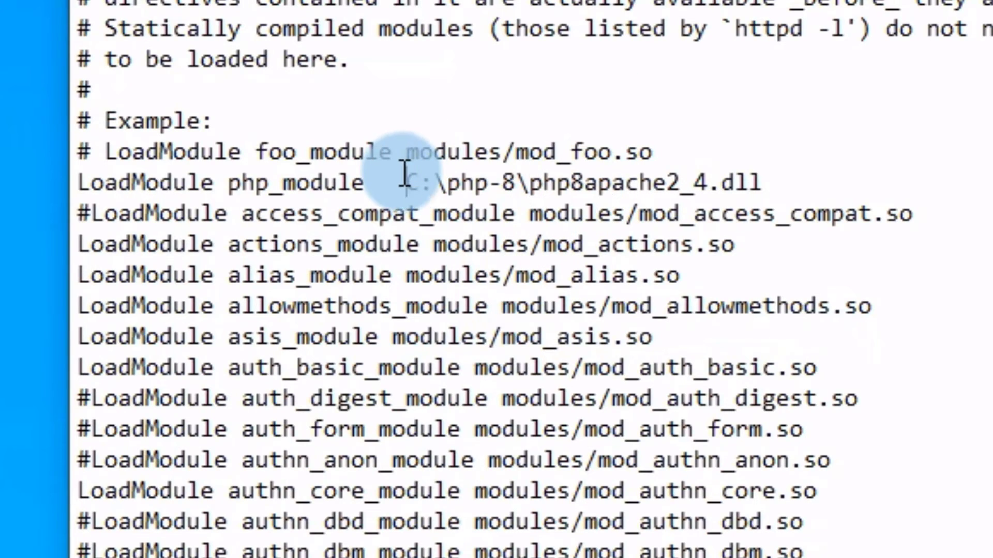
text(")
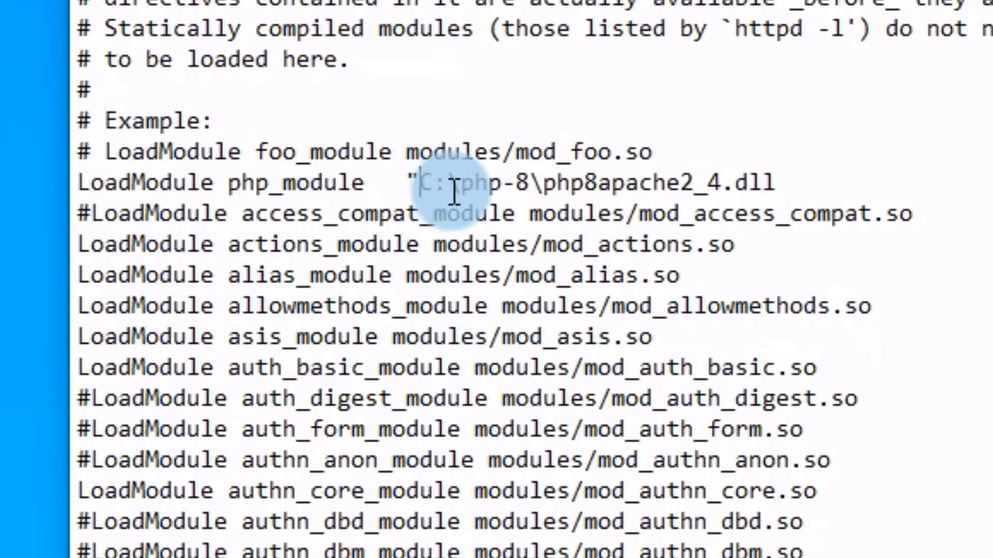
click(850, 181)
text(")
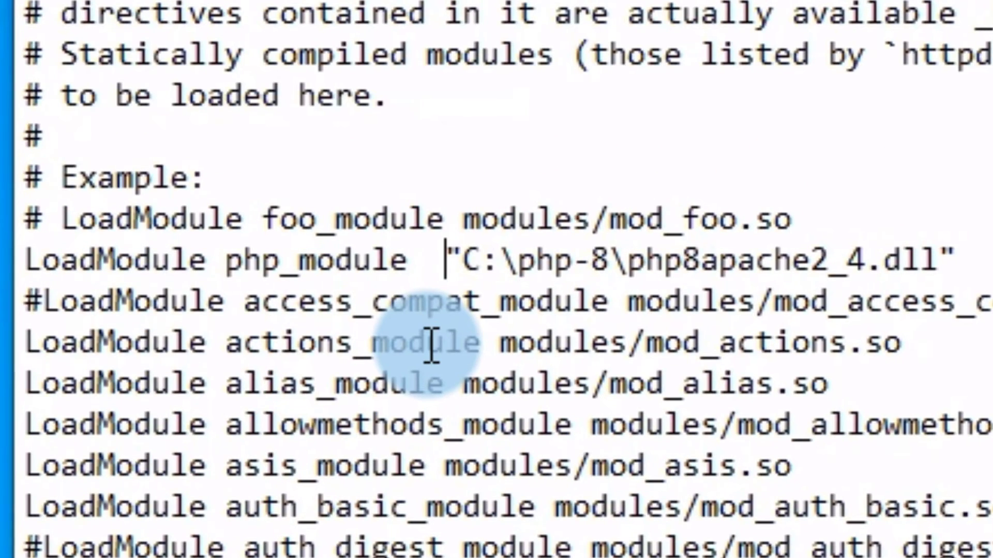
key(BackSpace)
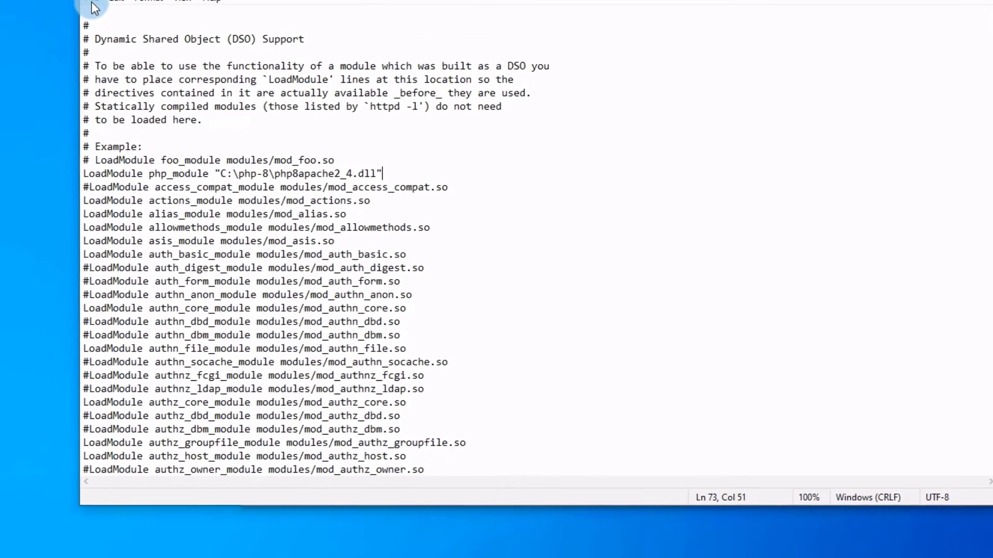
Save httpd and close Notepad.
click(38, 34)
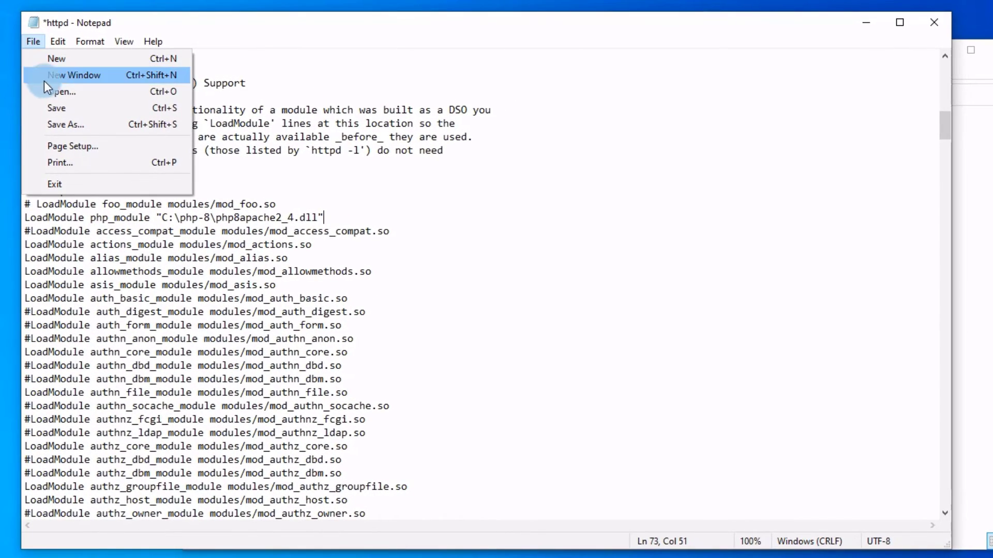
click(59, 108)
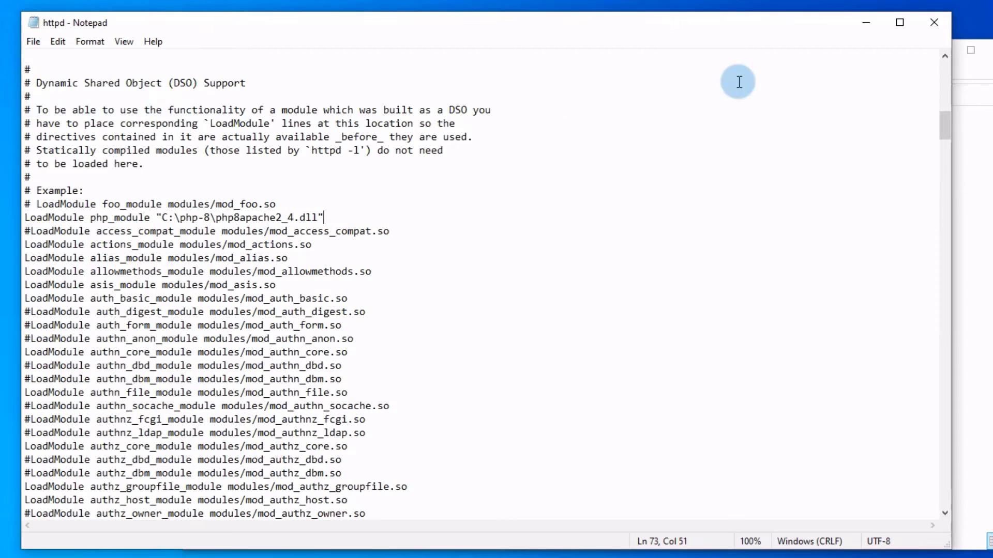
click(934, 22)
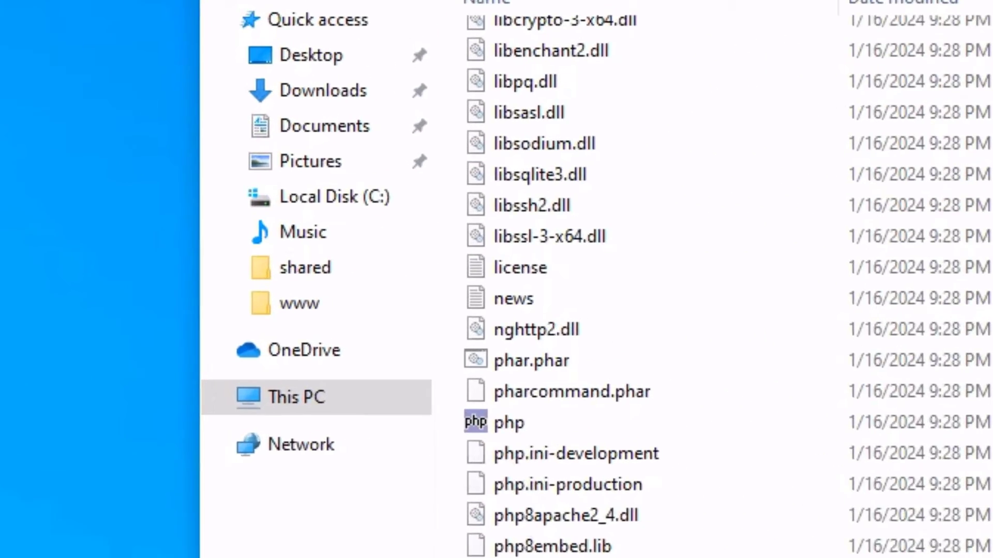
Stop the running httpd server with Ctrl+C and confirm localhost no longer connects.
click(437, 557)
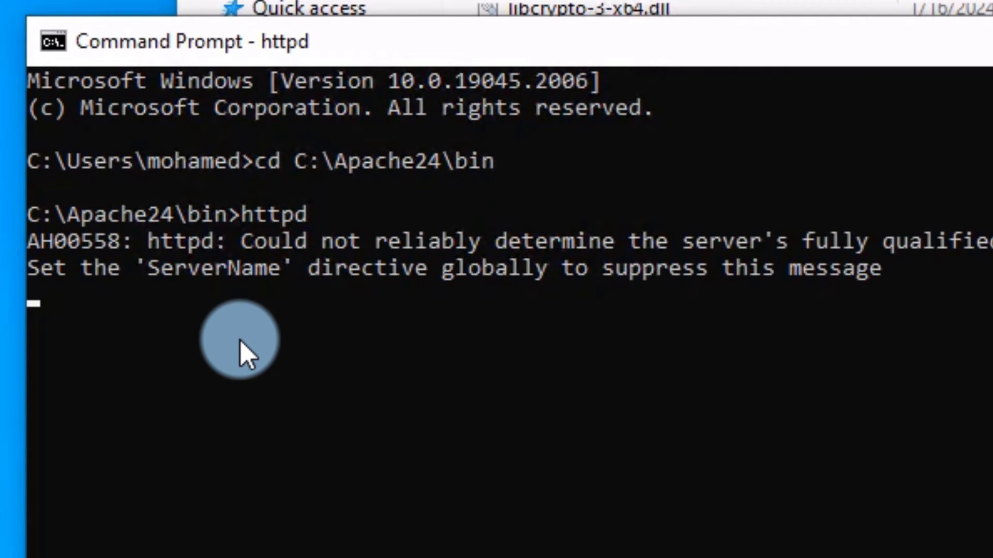
click(247, 344)
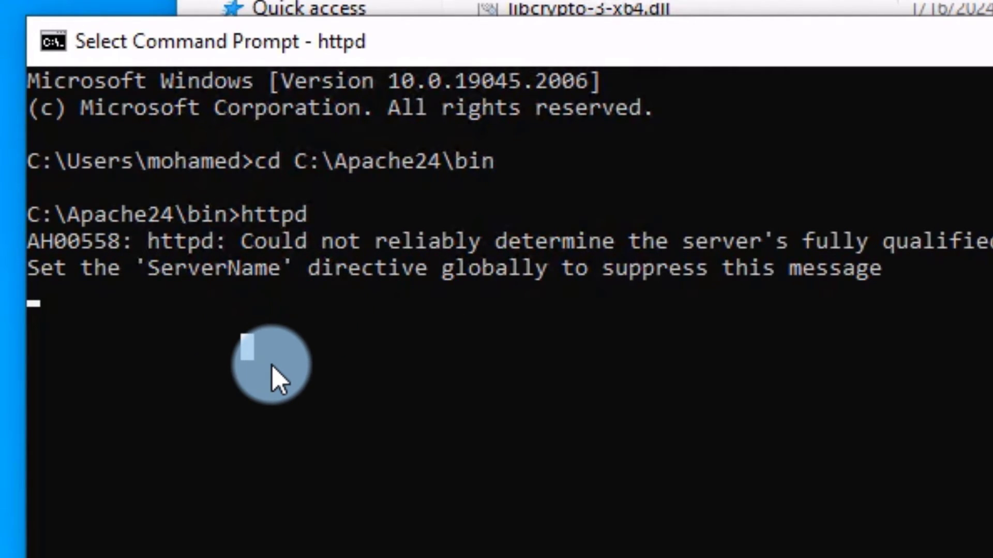
key(ctrl+c)
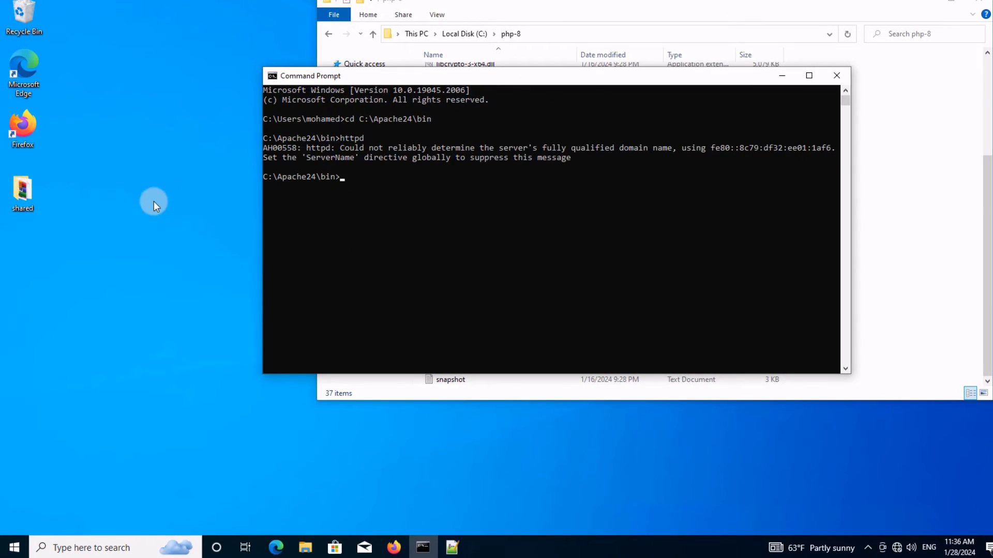
click(393, 547)
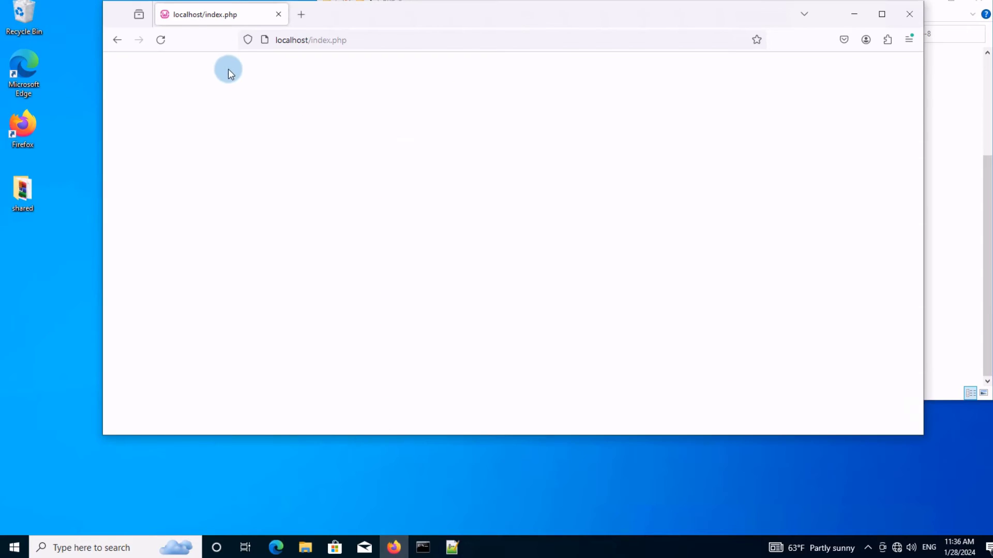
click(160, 40)
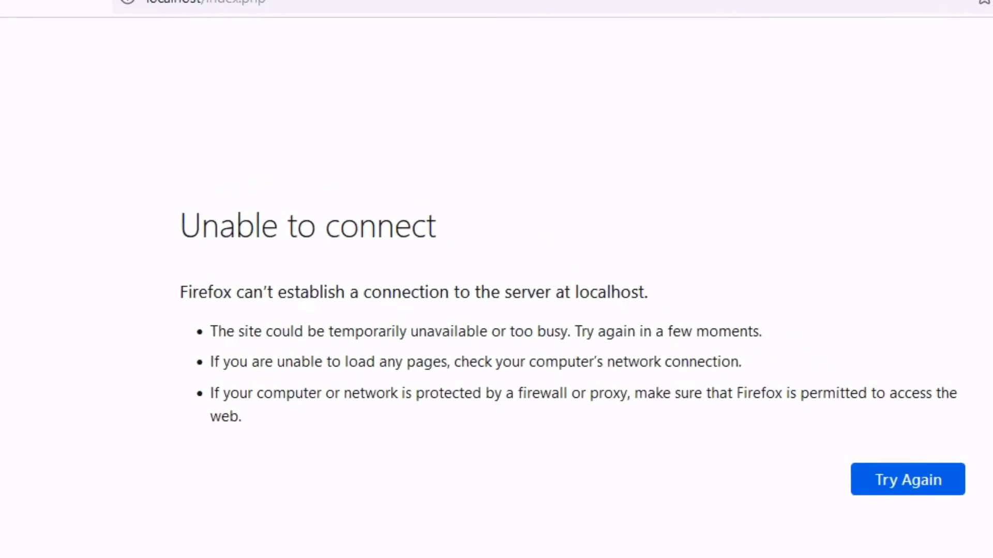
Restart Apache by running httpd in the Command Prompt.
click(418, 548)
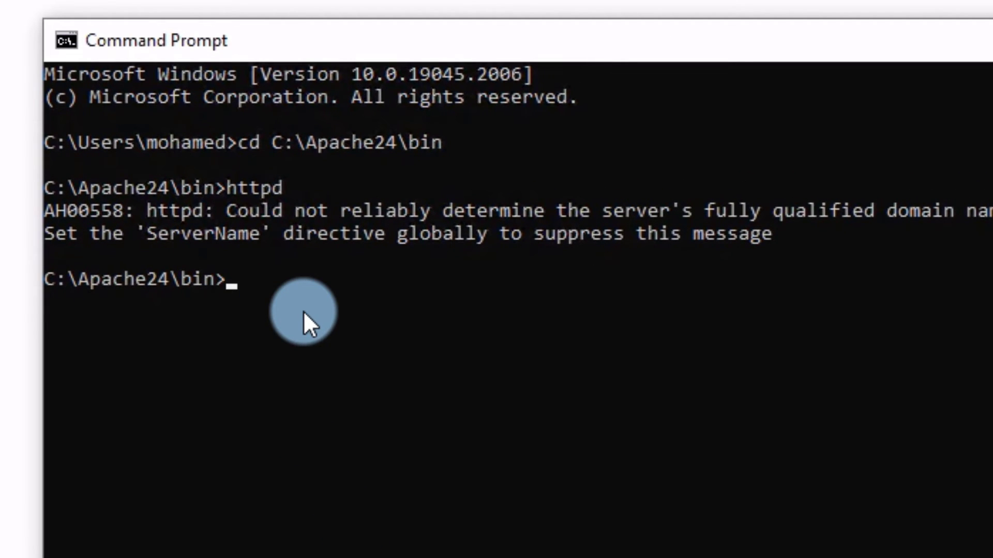
text(httpd)
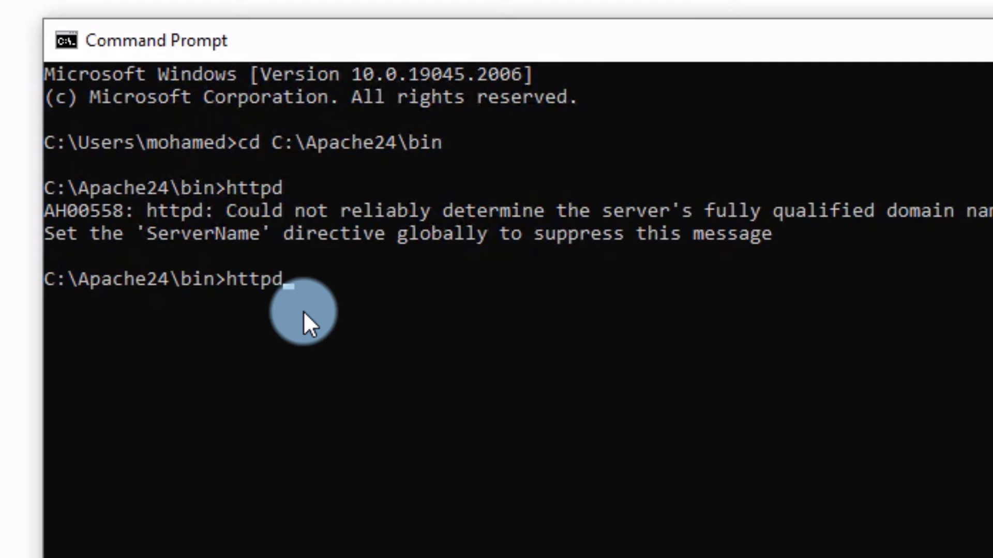
key(Return)
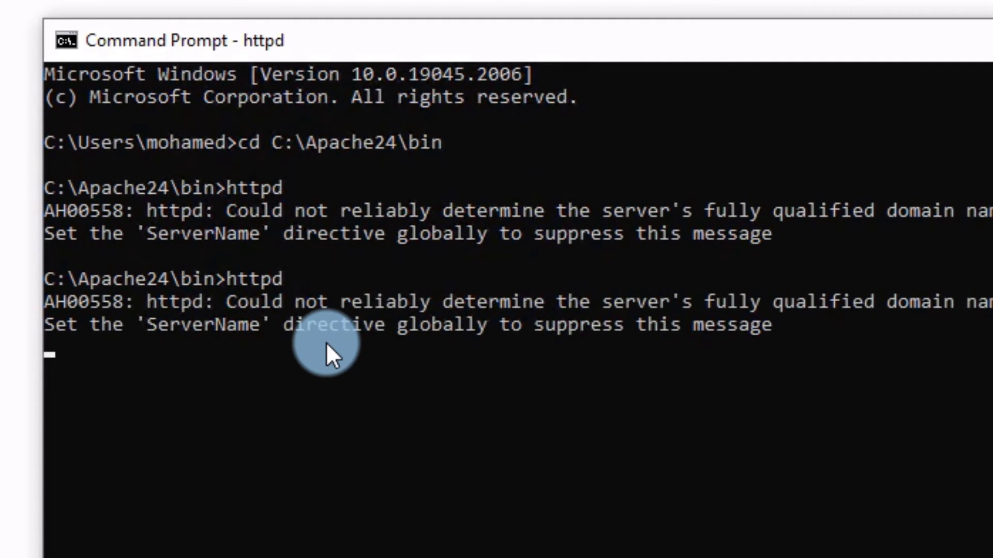
In Firefox, trim the address to localhost and open the index.php link from the listing.
click(206, 137)
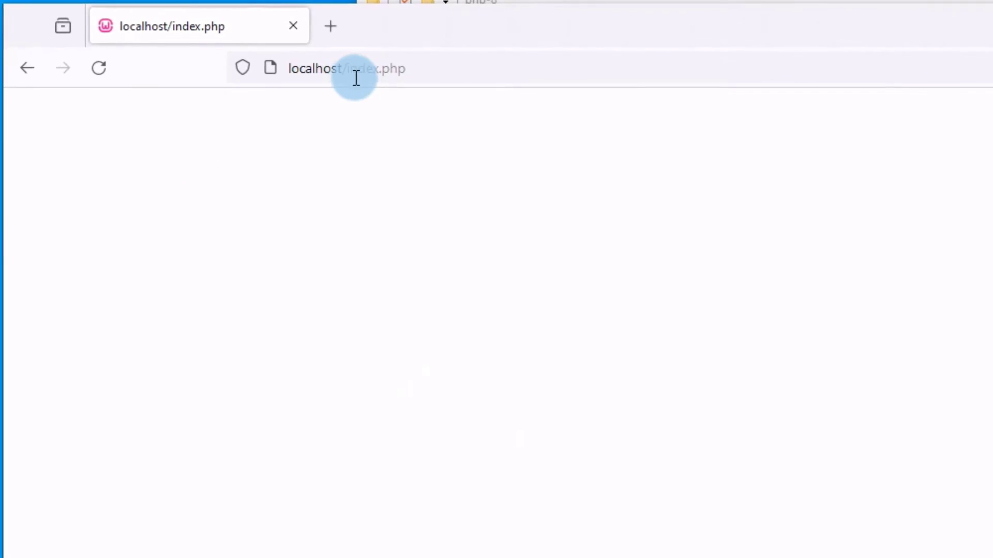
drag(430, 66, 349, 69)
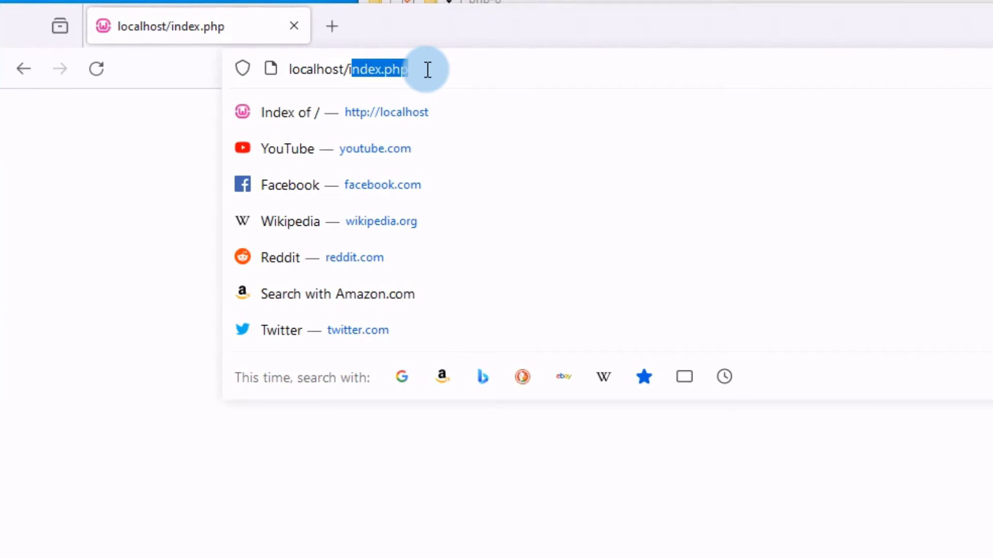
key(BackSpace)
key(BackSpace)
key(BackSpace)
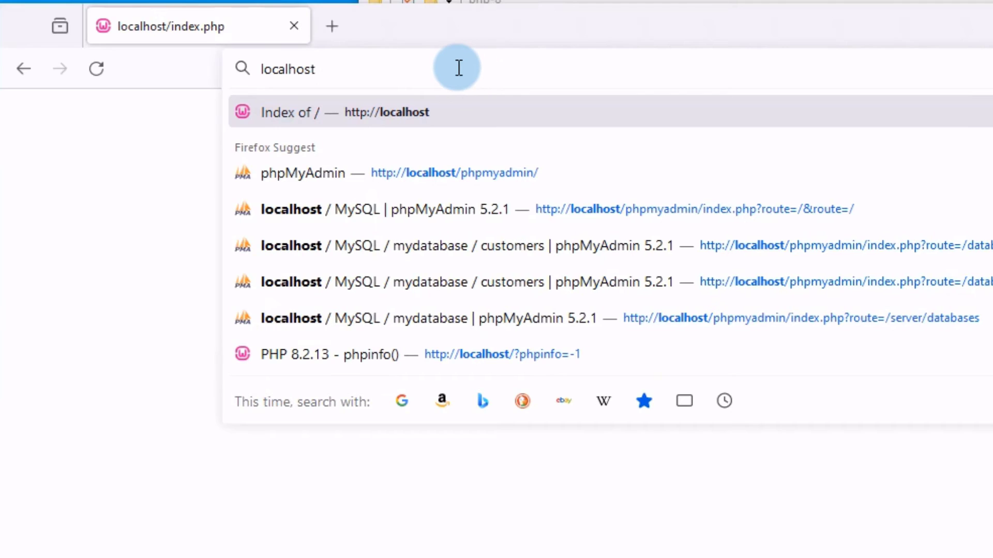
key(Return)
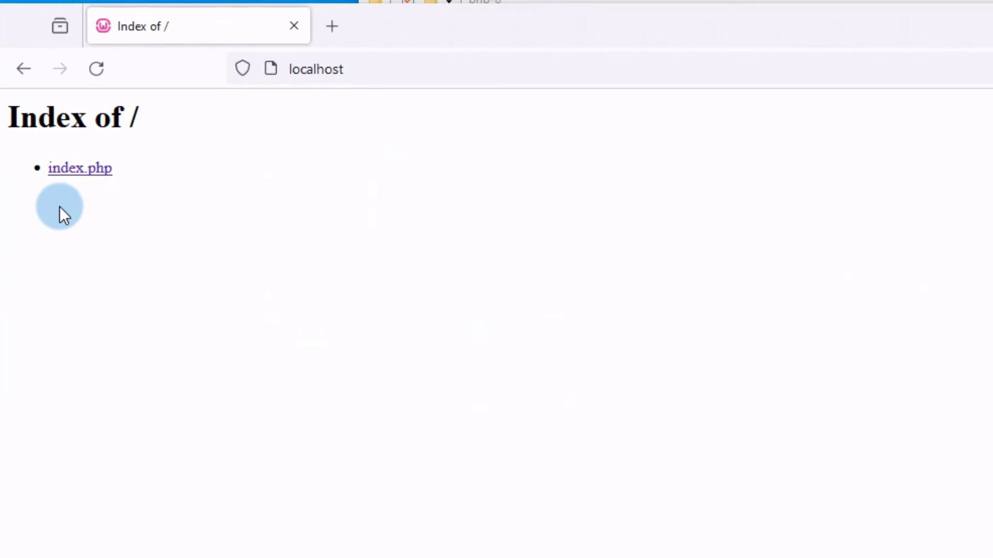
click(67, 174)
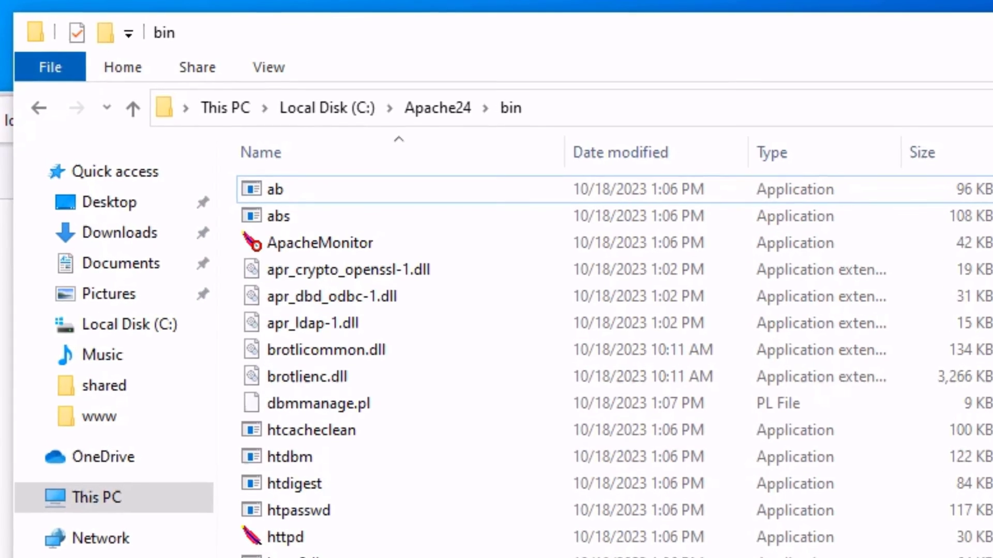
Browse to C:\Apache24\conf and open the httpd file in Notepad.
click(340, 108)
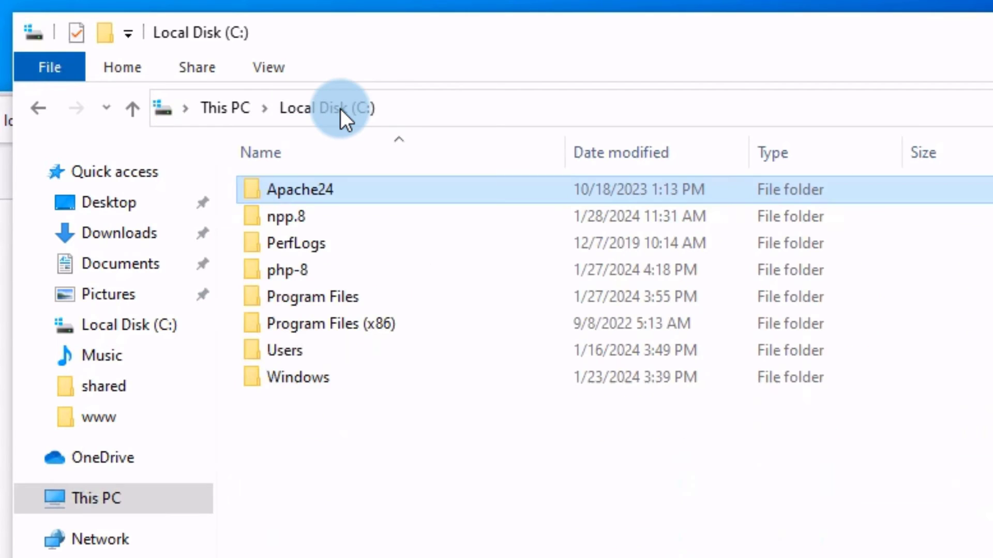
double_click(305, 189)
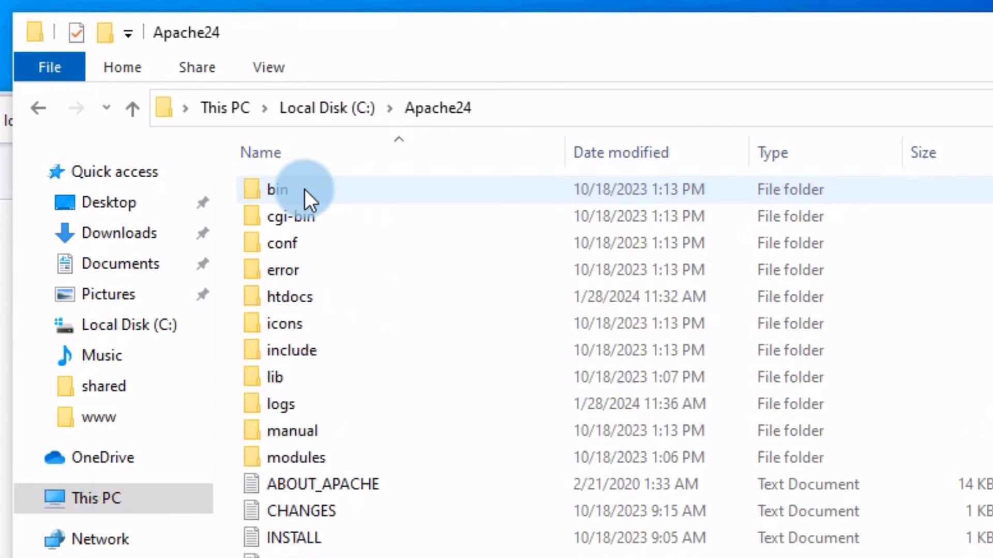
double_click(285, 243)
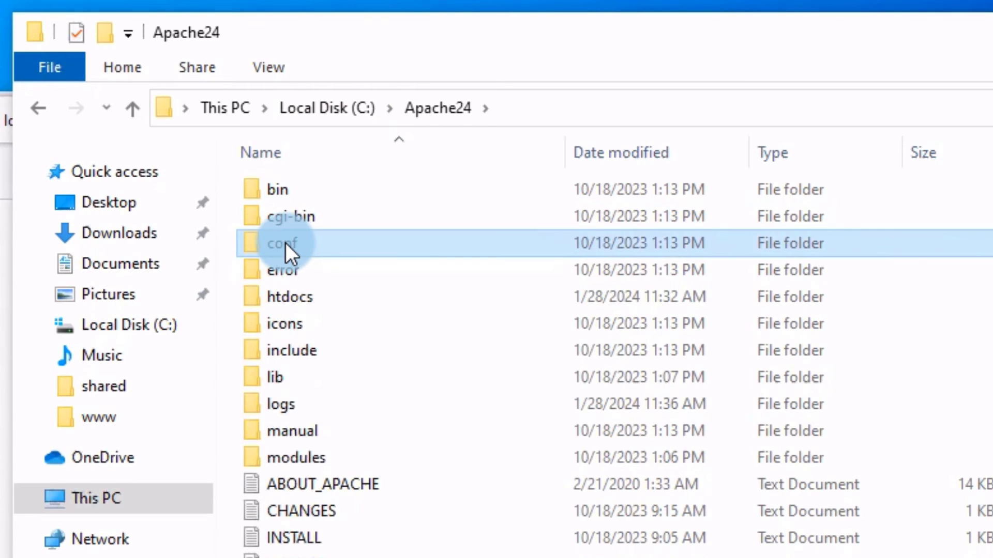
right_click(284, 269)
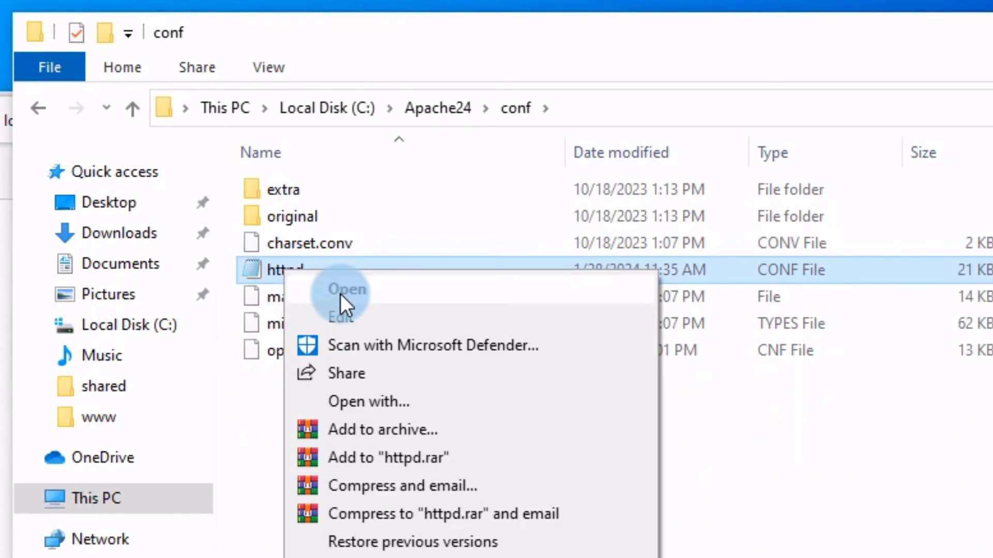
click(341, 292)
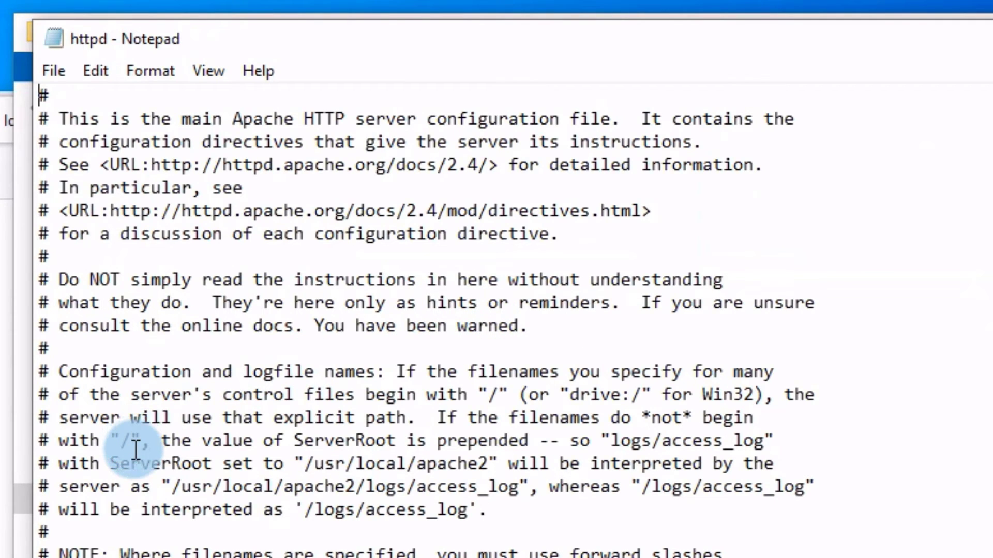
scroll(136, 449, down, 1)
Insert 'AddType application/x-httpd-php .php' on a new line after php_module LoadModule, then save.
scroll(564, 484, down, 15)
click(562, 508)
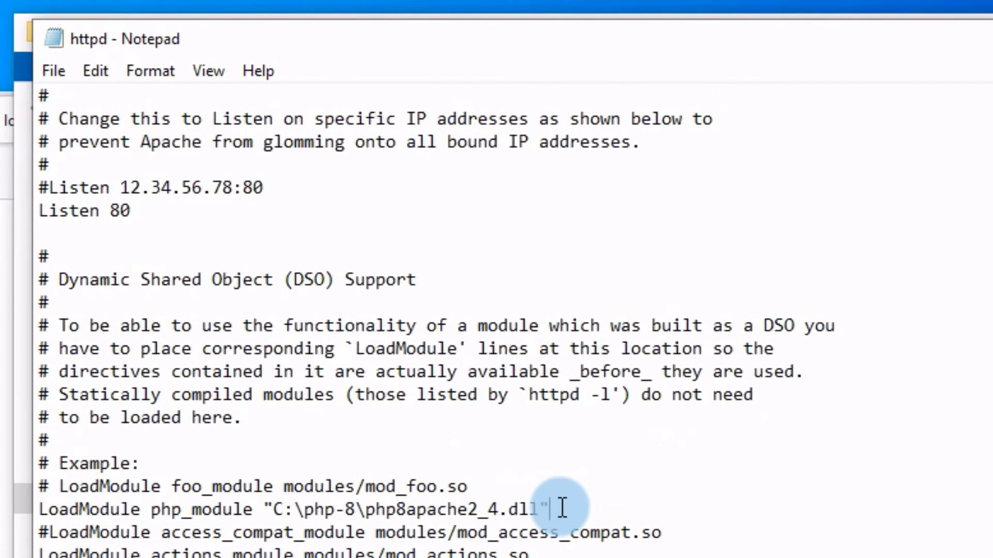
key(Return)
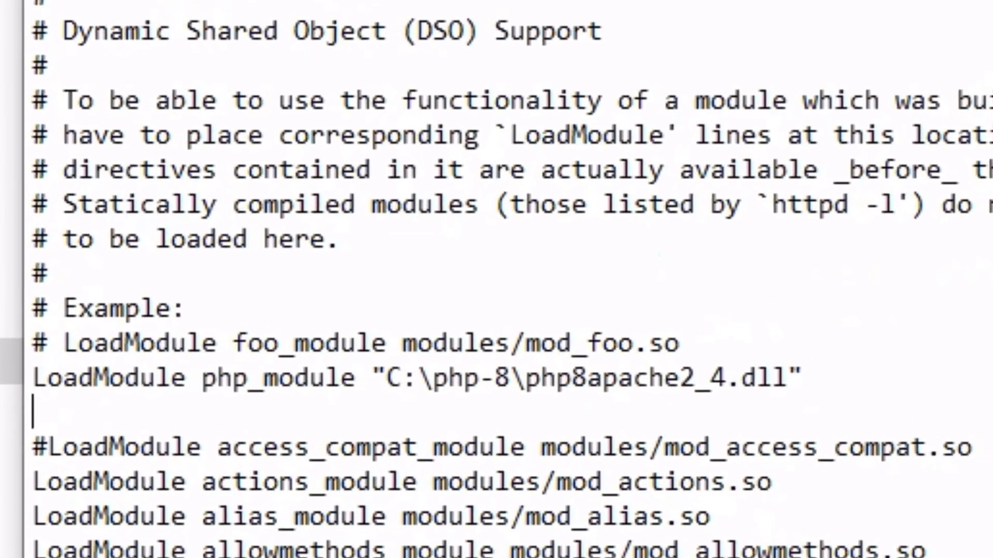
text(Add)
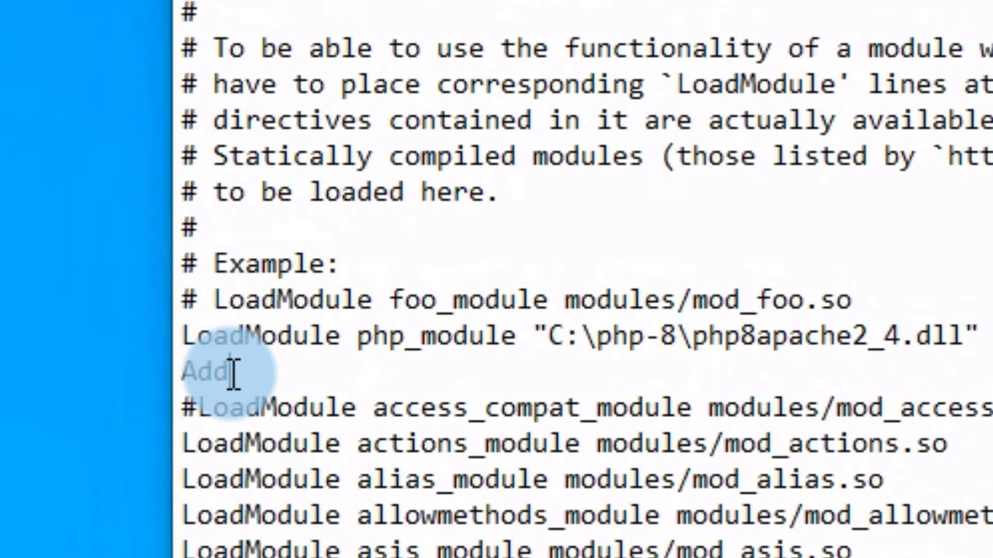
text(Type)
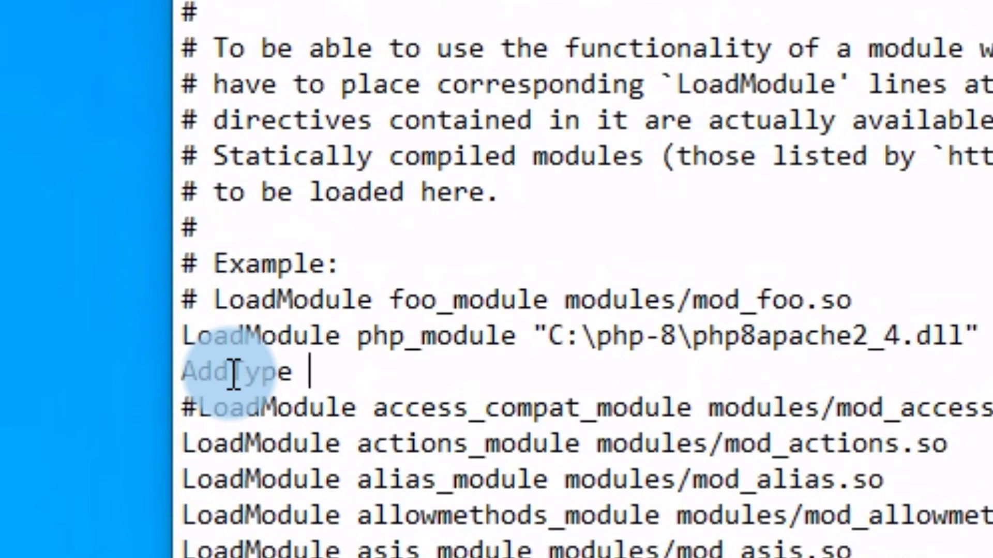
text( ap)
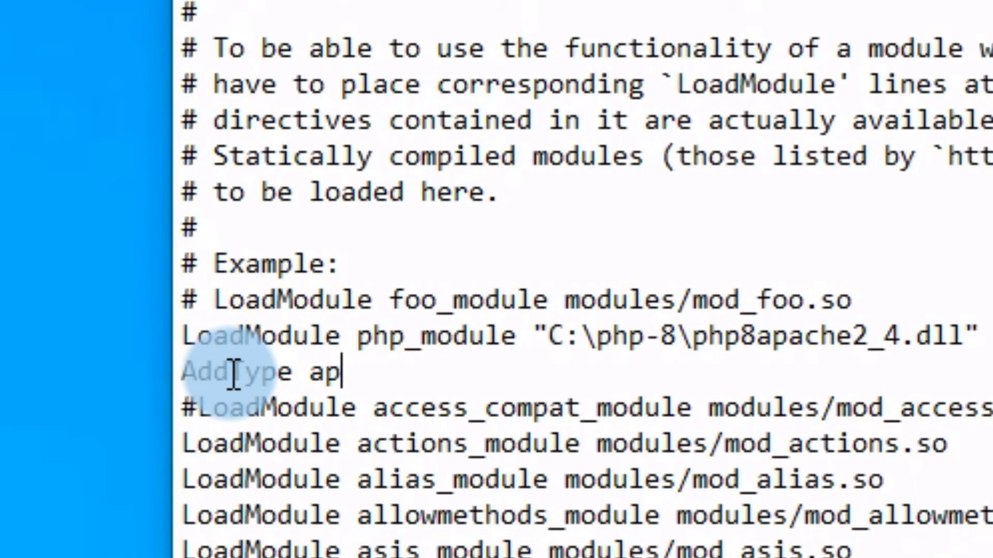
text(plication)
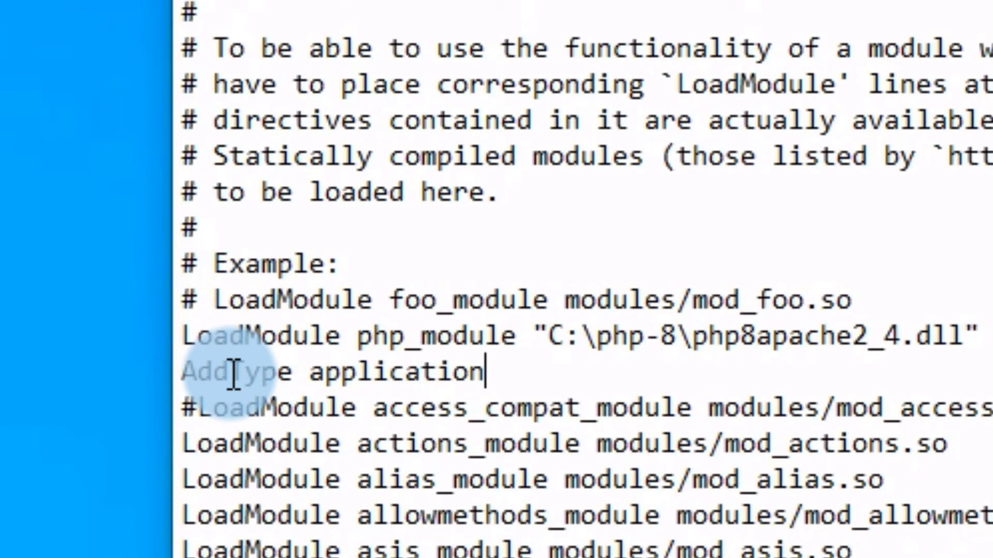
text(/x-)
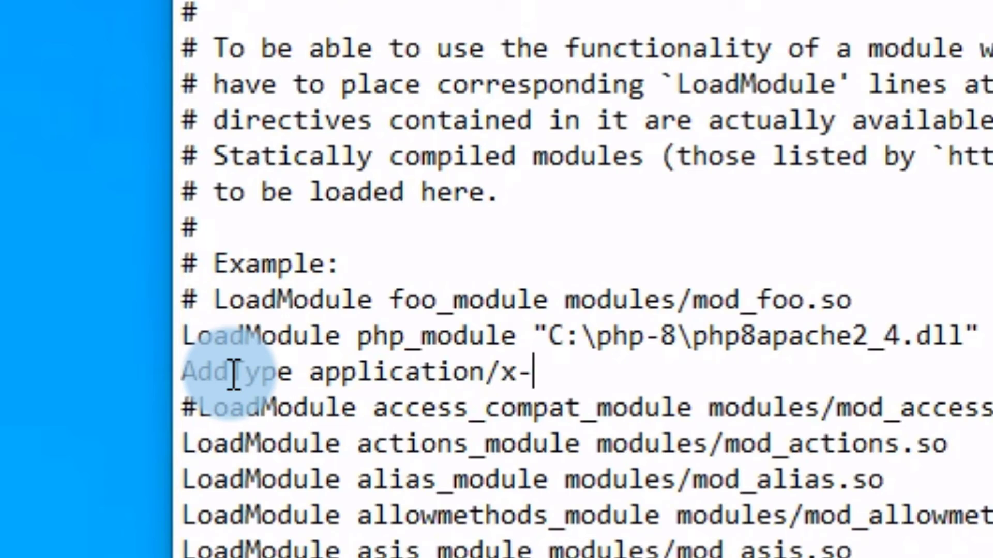
text(http)
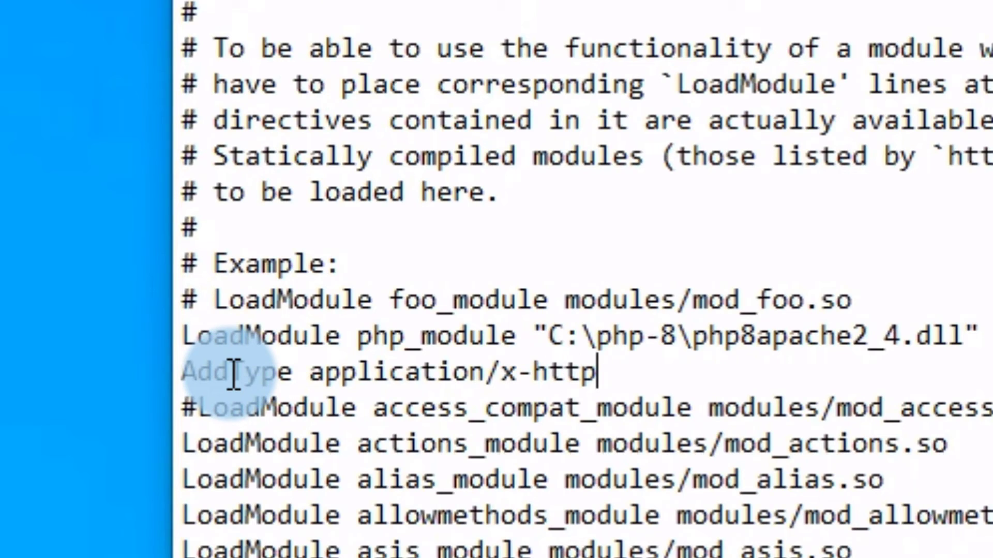
text(d)
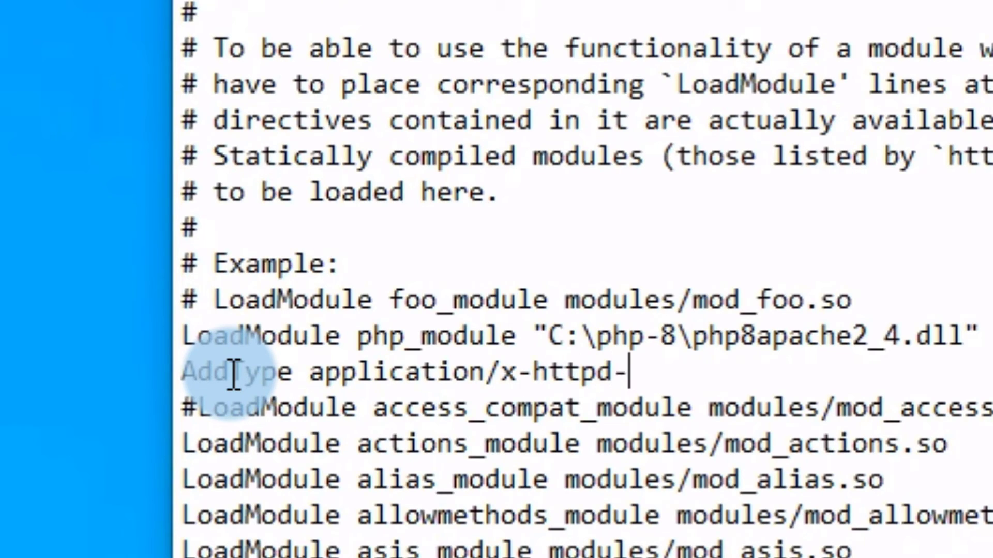
text(-php)
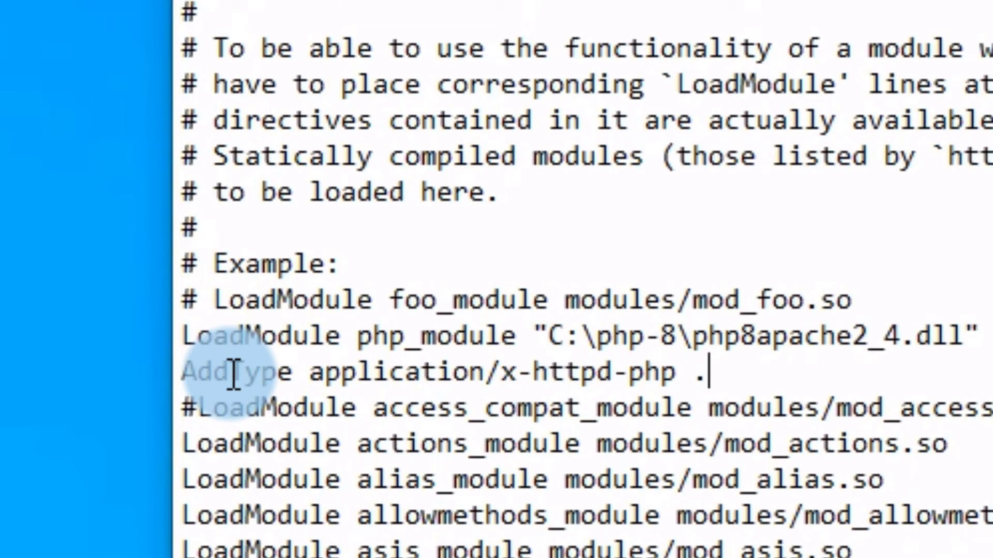
text( .php)
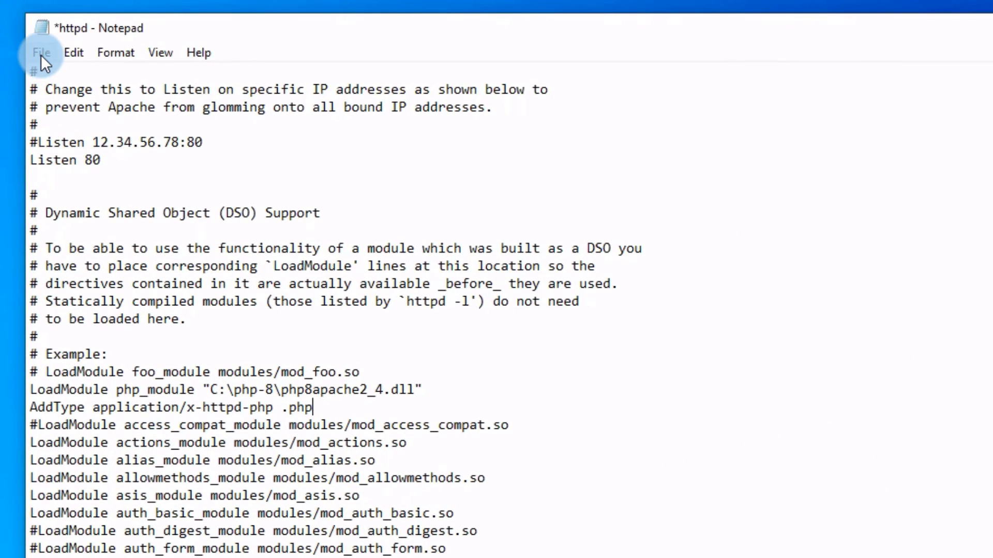
click(41, 54)
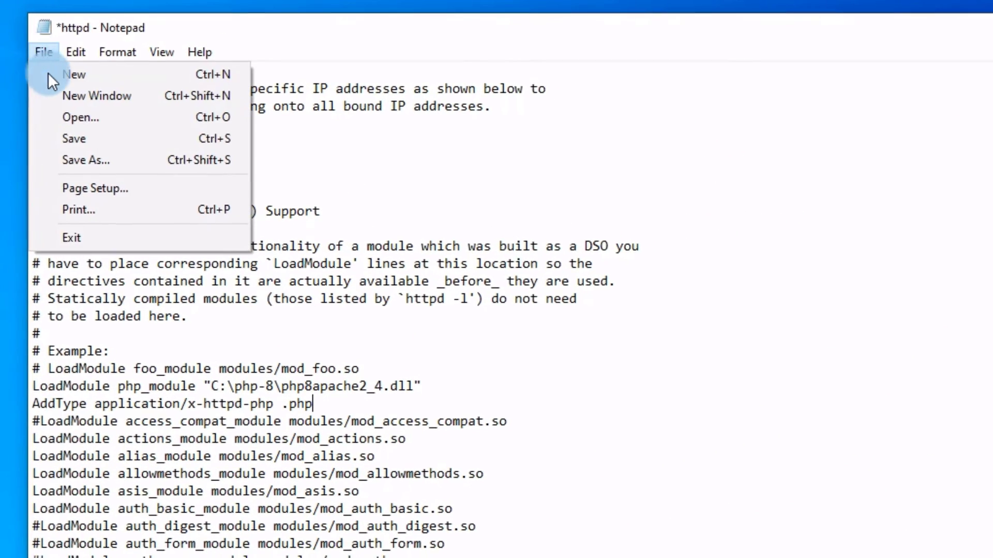
click(74, 139)
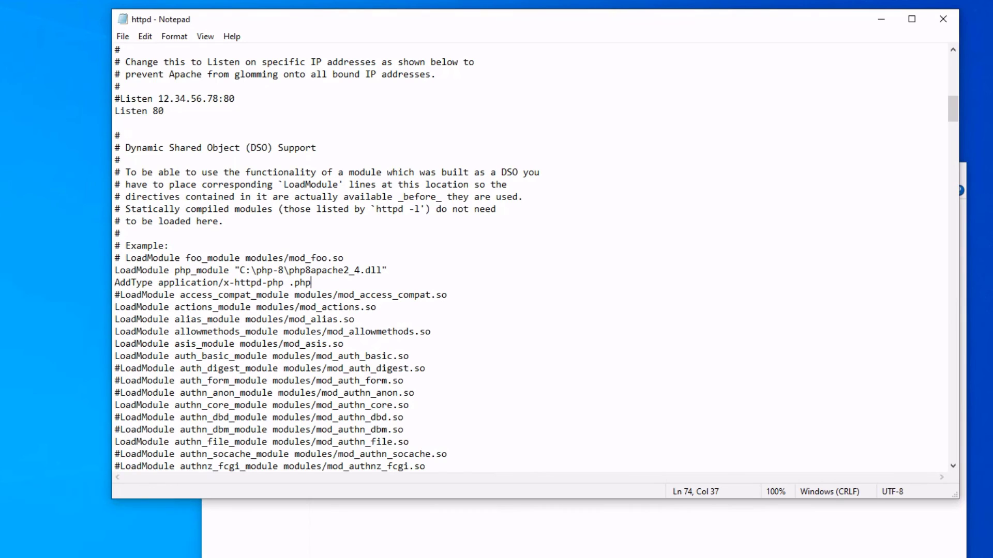
Stop the running httpd in the console and relaunch it with the recalled httpd command.
key(alt+Tab)
key(alt+Tab)
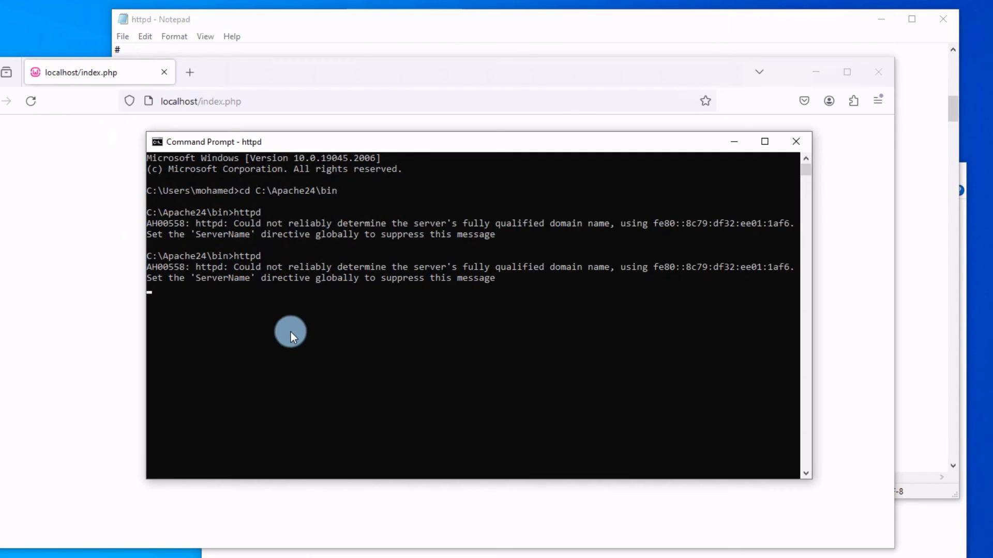
click(268, 307)
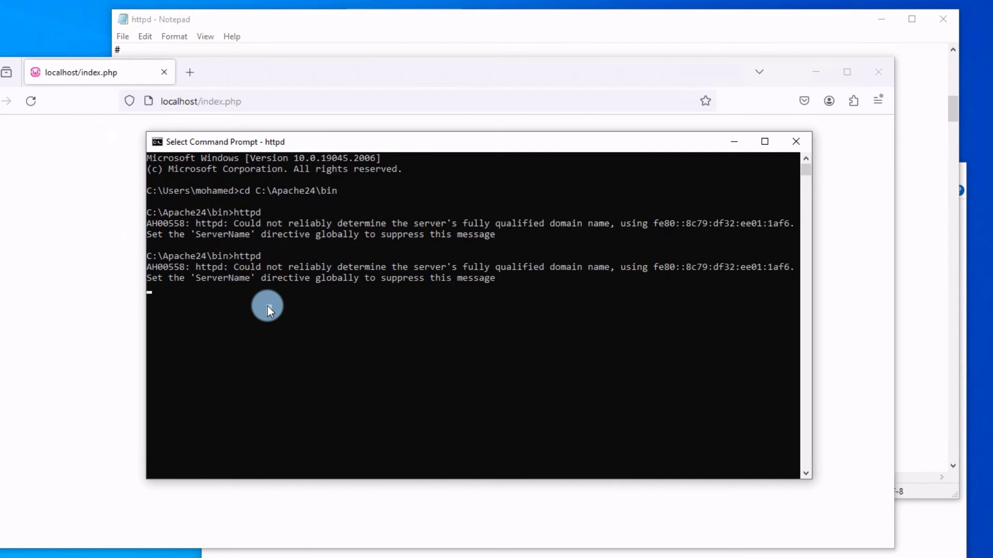
key(ctrl+c)
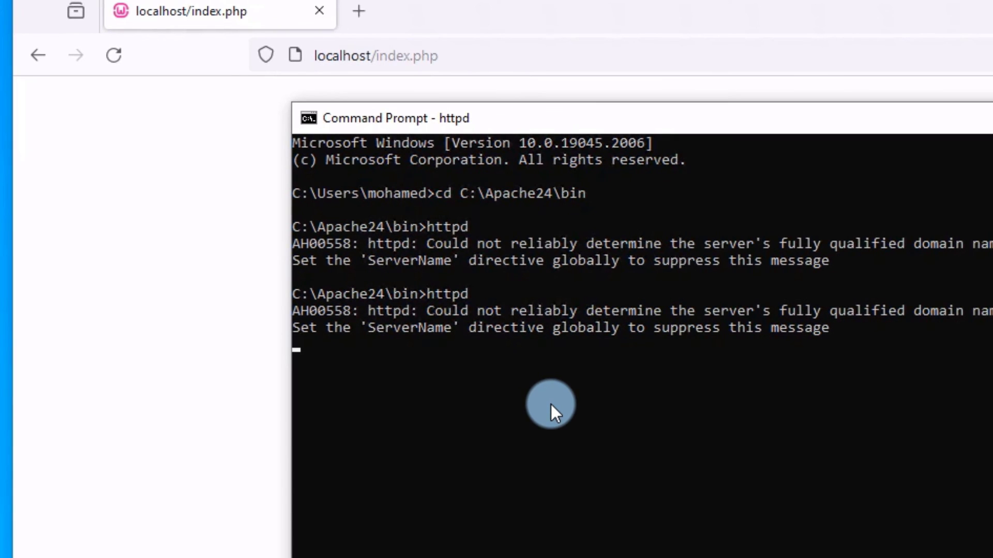
key(ctrl+c)
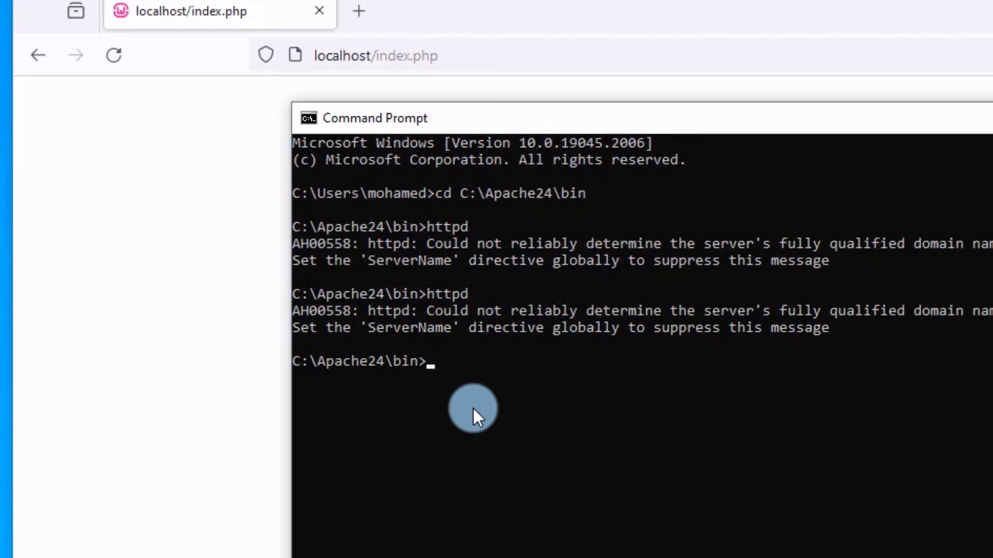
key(Up)
key(Return)
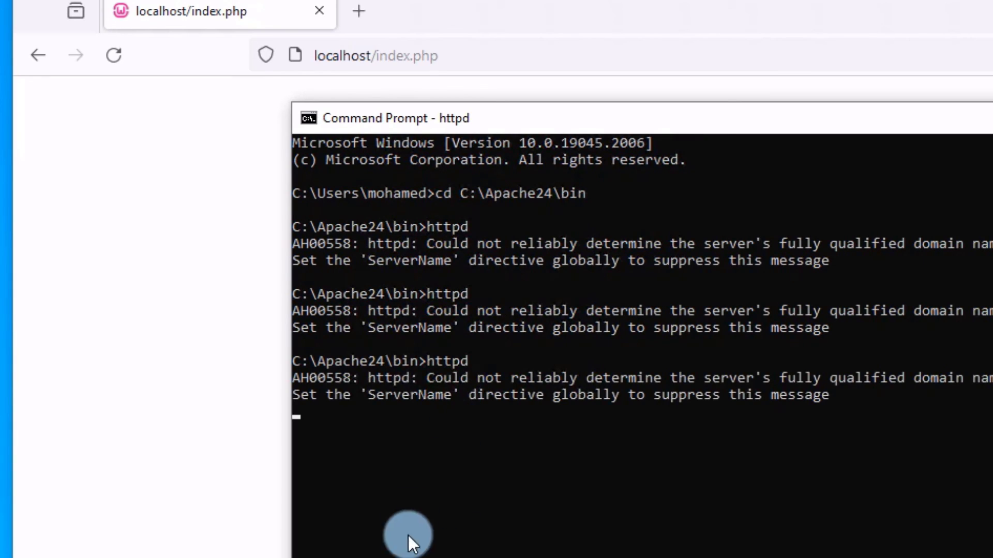
Reload localhost/index.php in Firefox and enlarge the page to read 'php is running'.
click(171, 228)
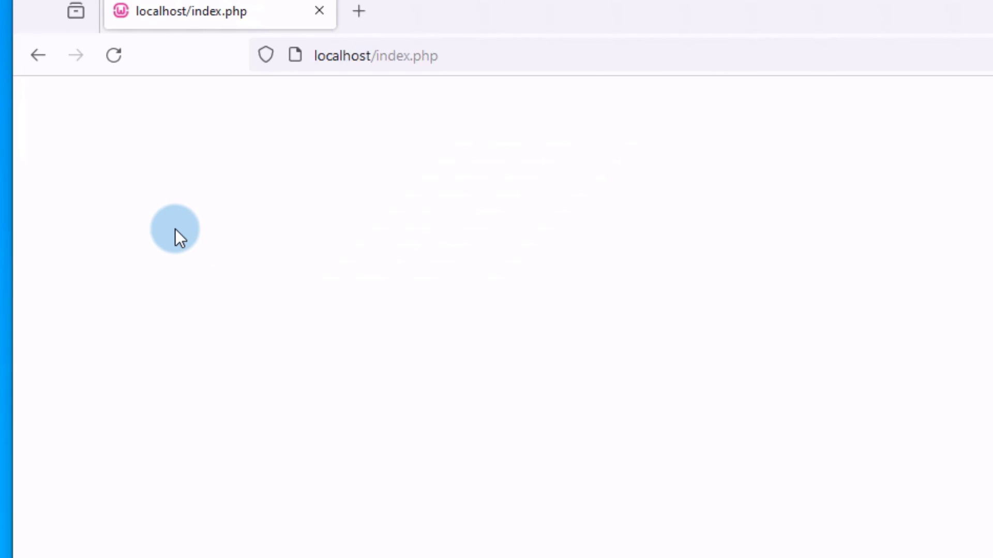
click(110, 54)
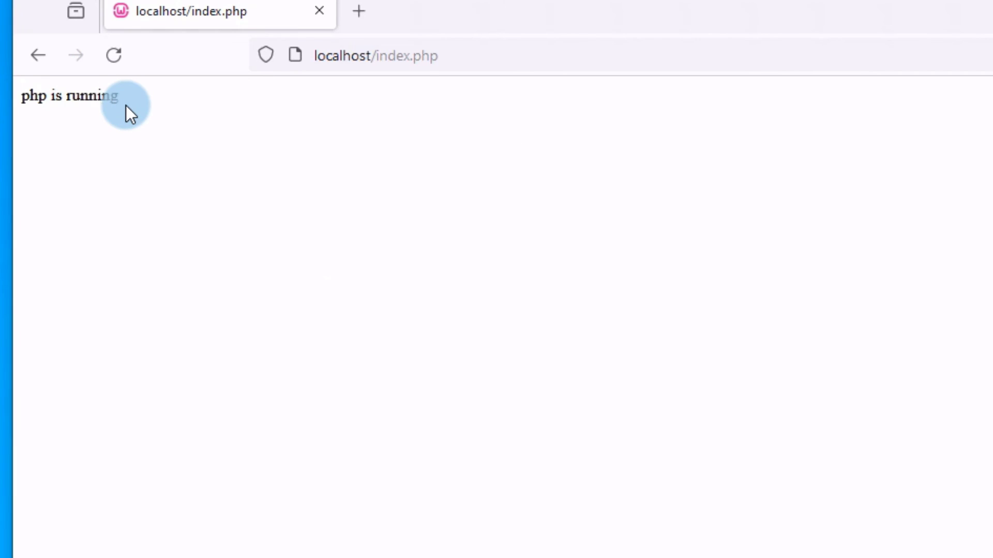
scroll(315, 263, up, 8)
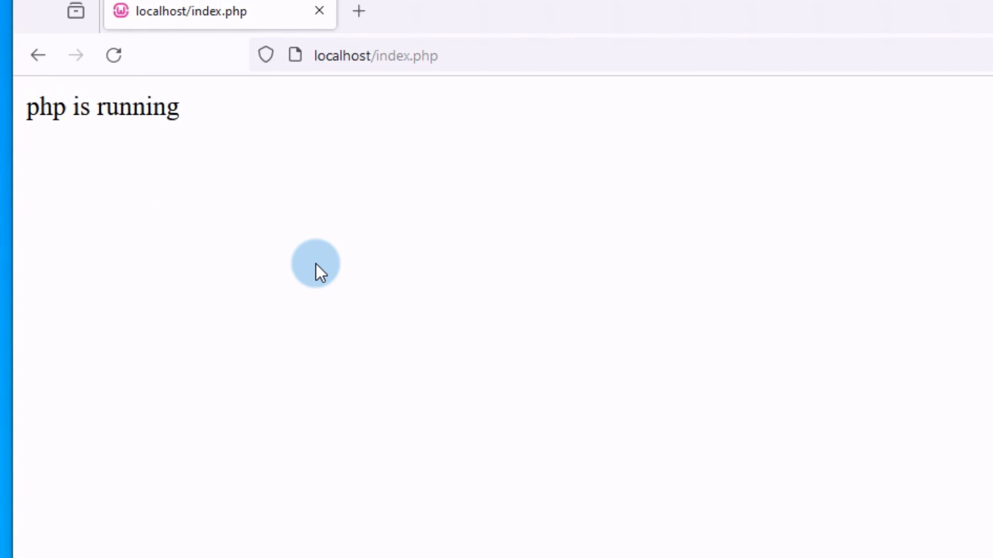
scroll(316, 263, up, 8)
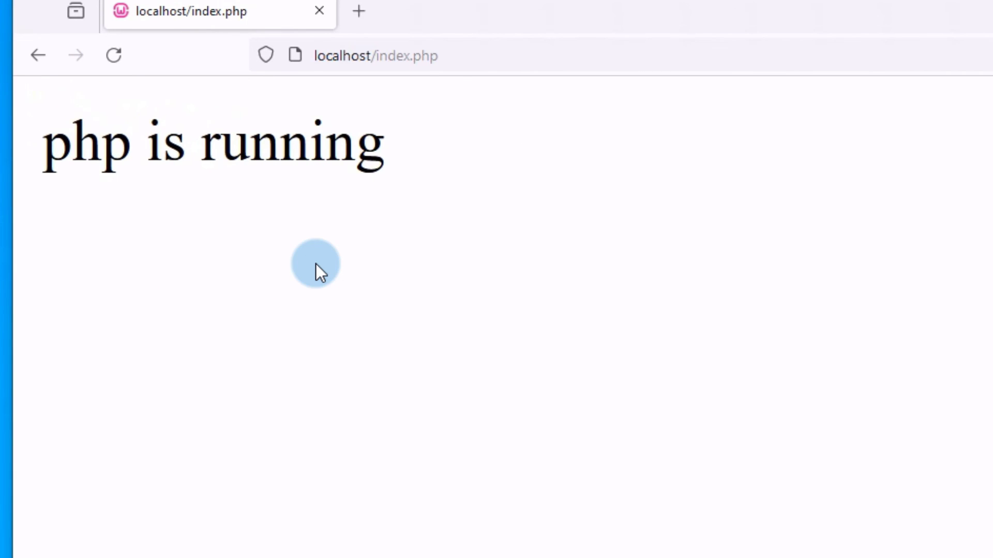
scroll(315, 263, up, 2)
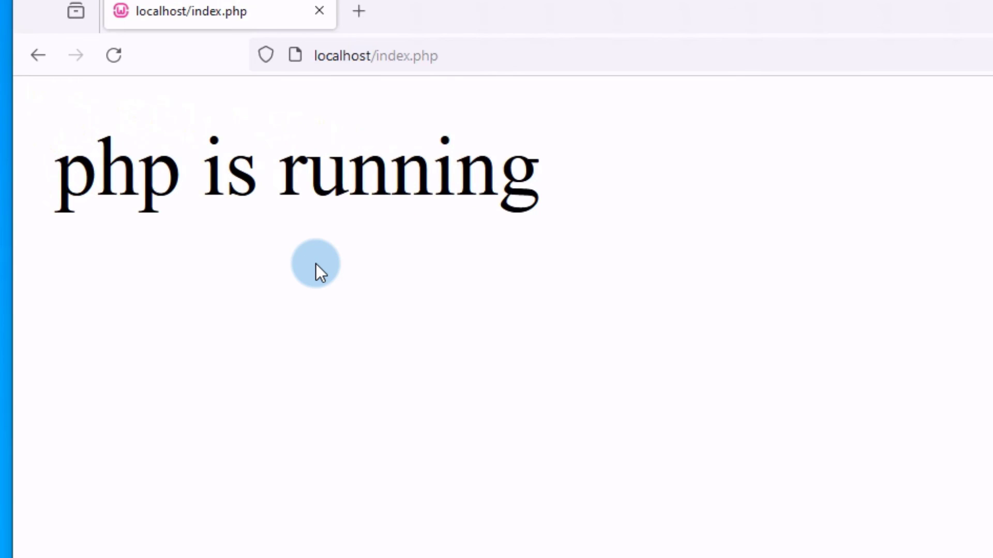